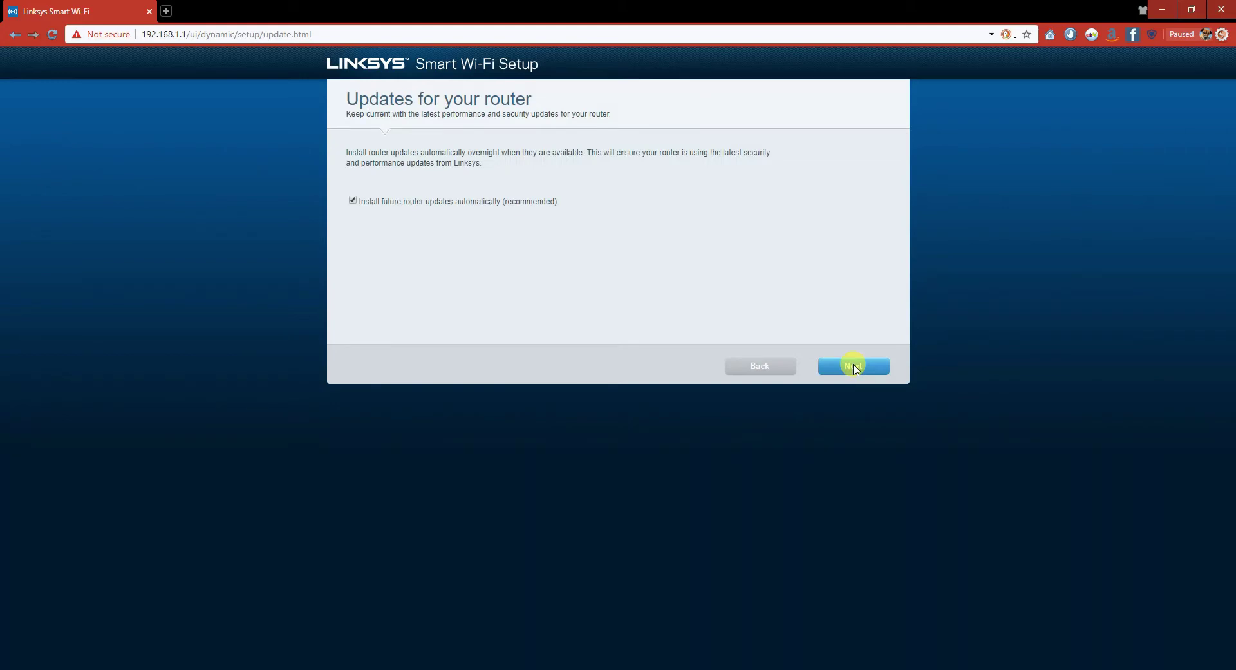
# Accept automatic router updates and keep the default Wi-Fi names and passwords for both bands.
pyautogui.click(832, 364)
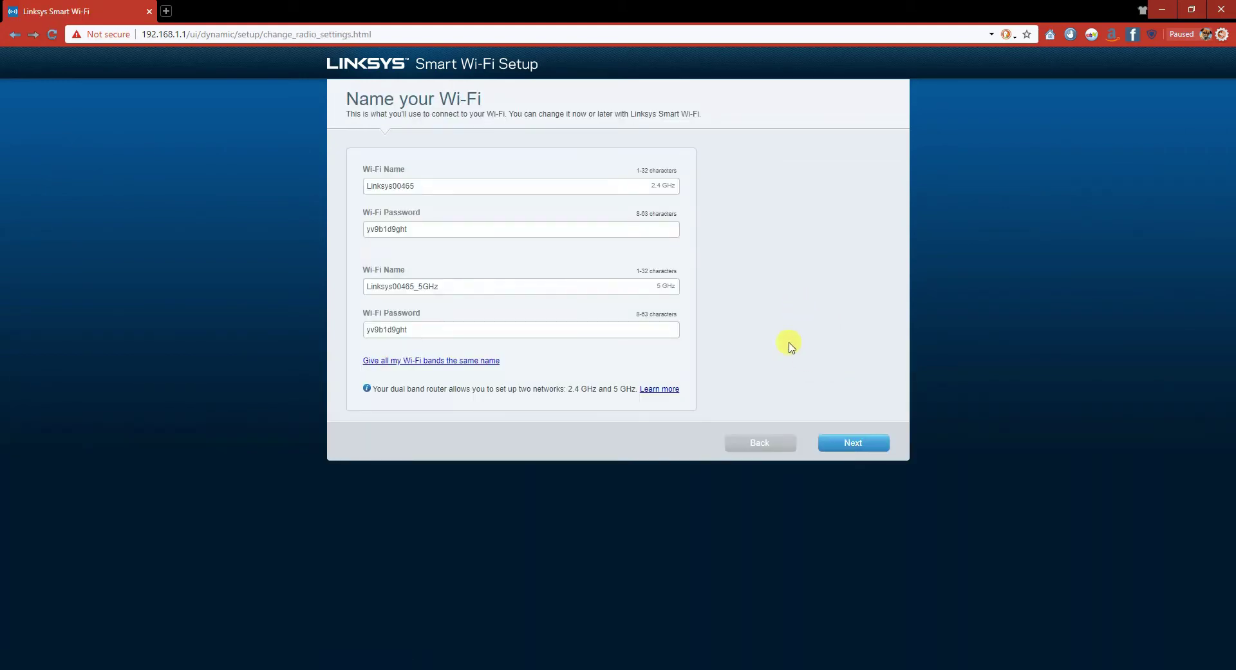
pyautogui.click(855, 445)
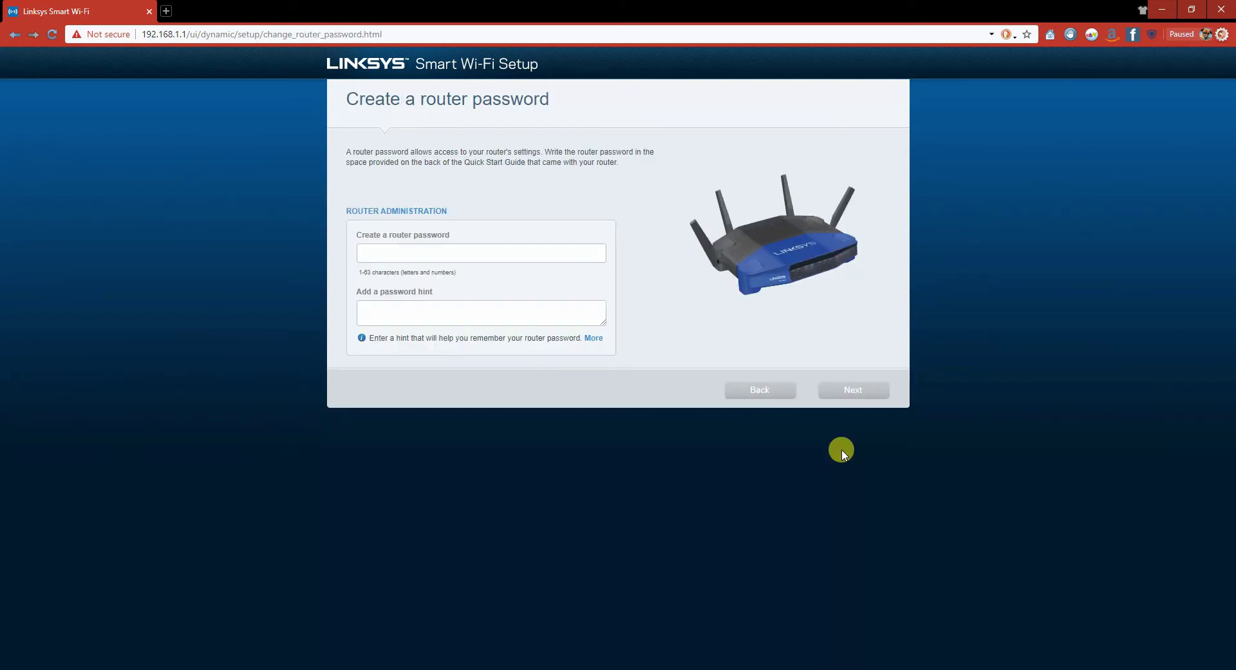
# Enter a router admin password with the hint 'no hint' and submit it.
pyautogui.click(435, 248)
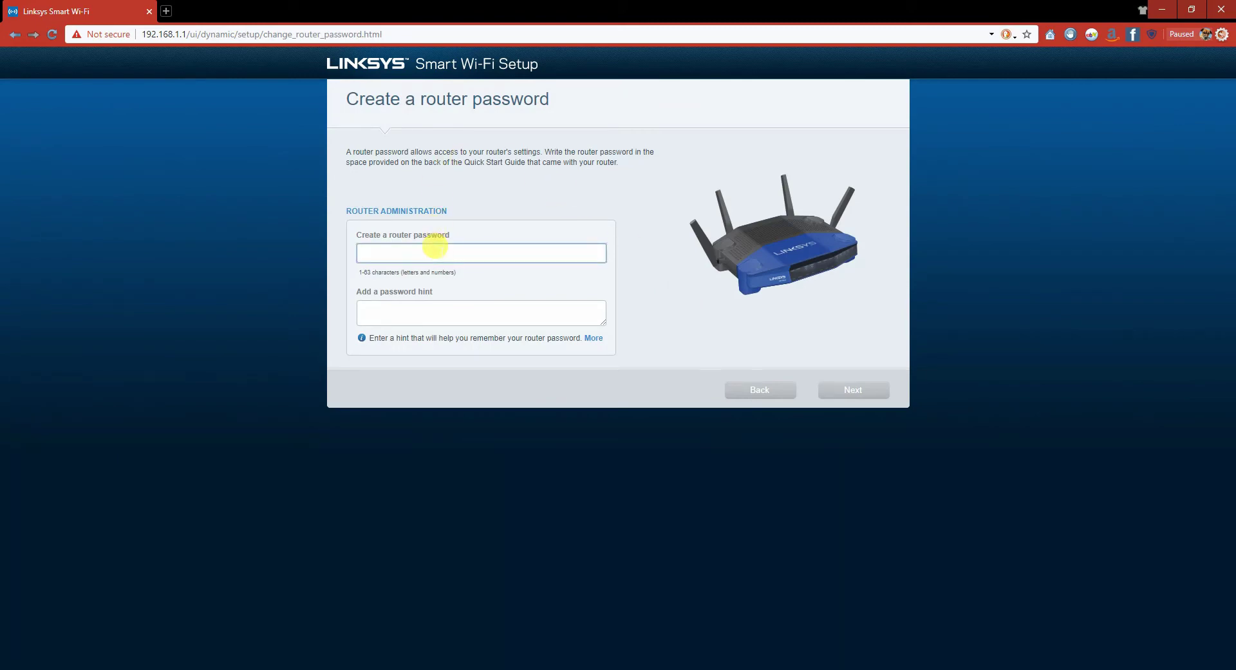
pyautogui.write('adminadmin')
pyautogui.press('Tab')
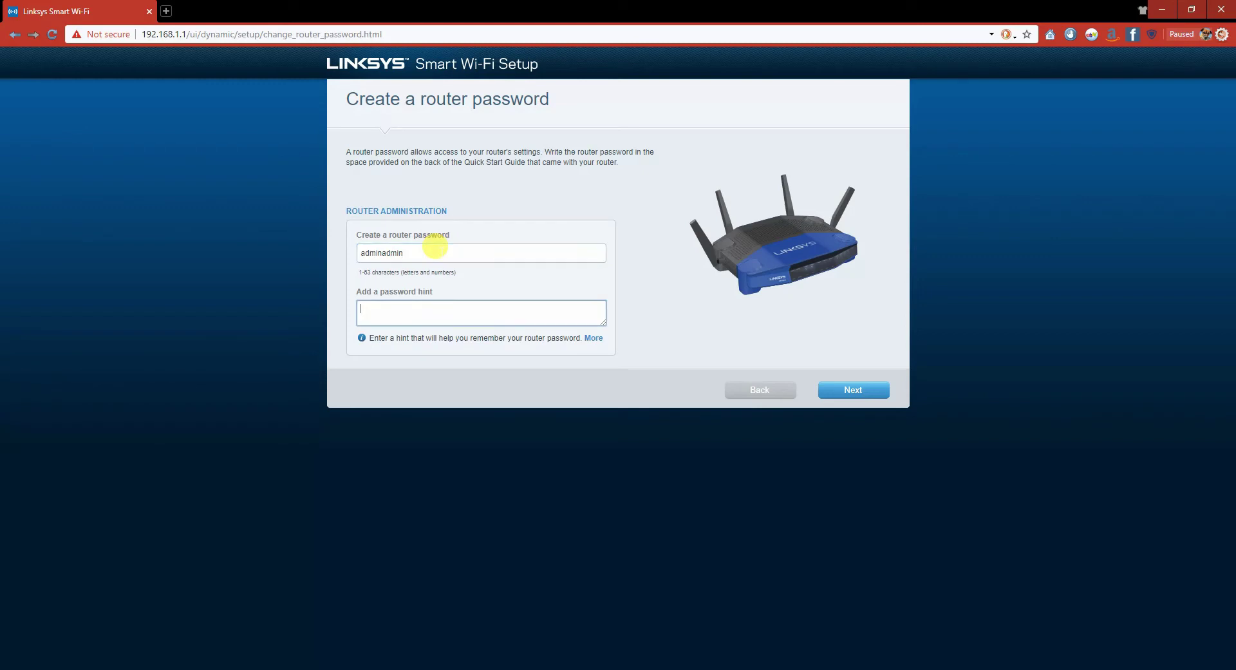
pyautogui.write('no hitnt')
pyautogui.press('BackSpace')
pyautogui.press('BackSpace')
pyautogui.click(852, 390)
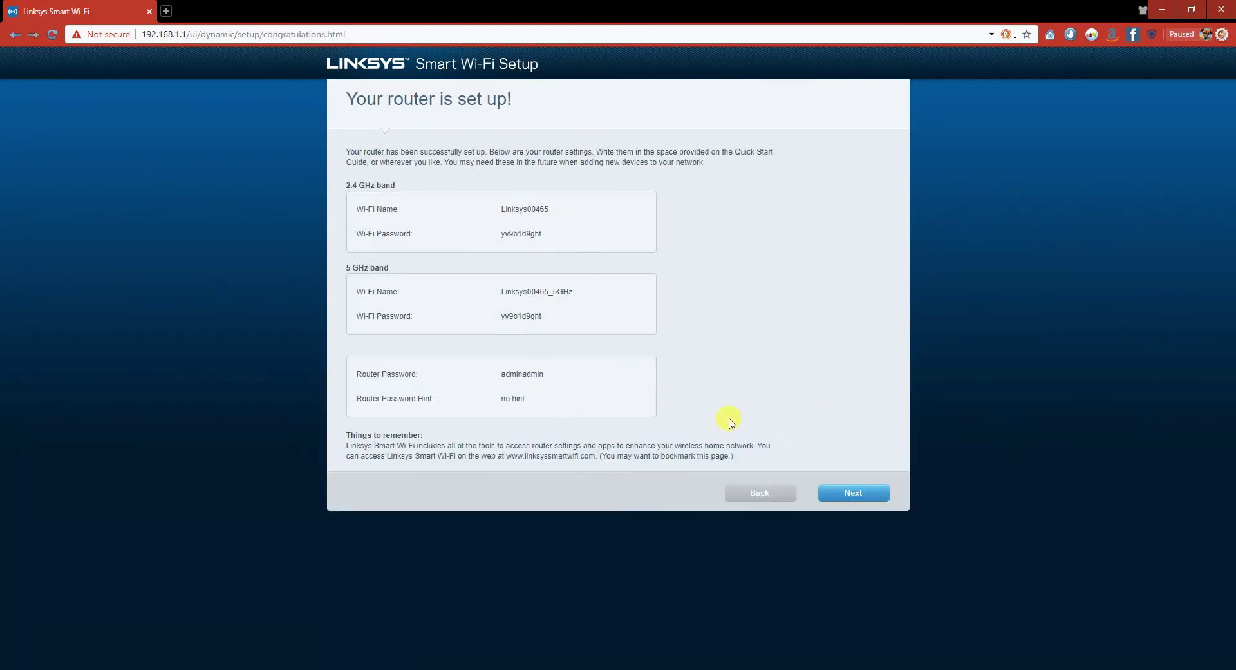
# Decline the Smart Wi-Fi account, finish the wizard and open Connectivity under Router Settings.
pyautogui.click(863, 500)
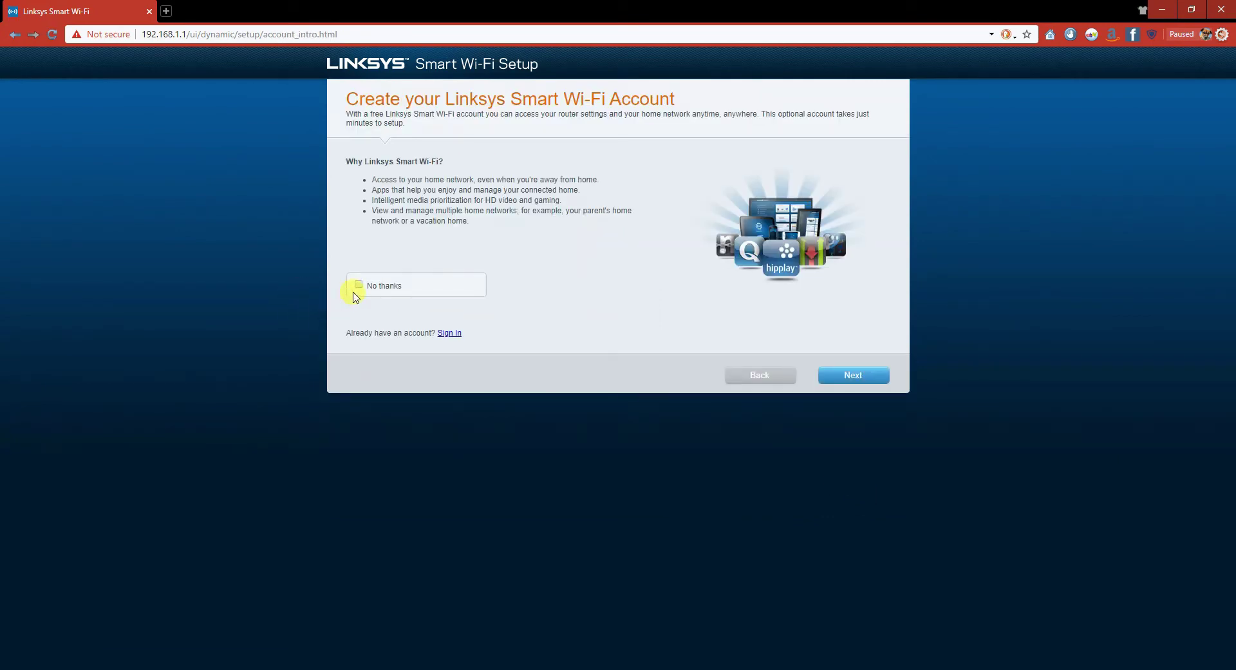
pyautogui.click(359, 284)
pyautogui.click(866, 387)
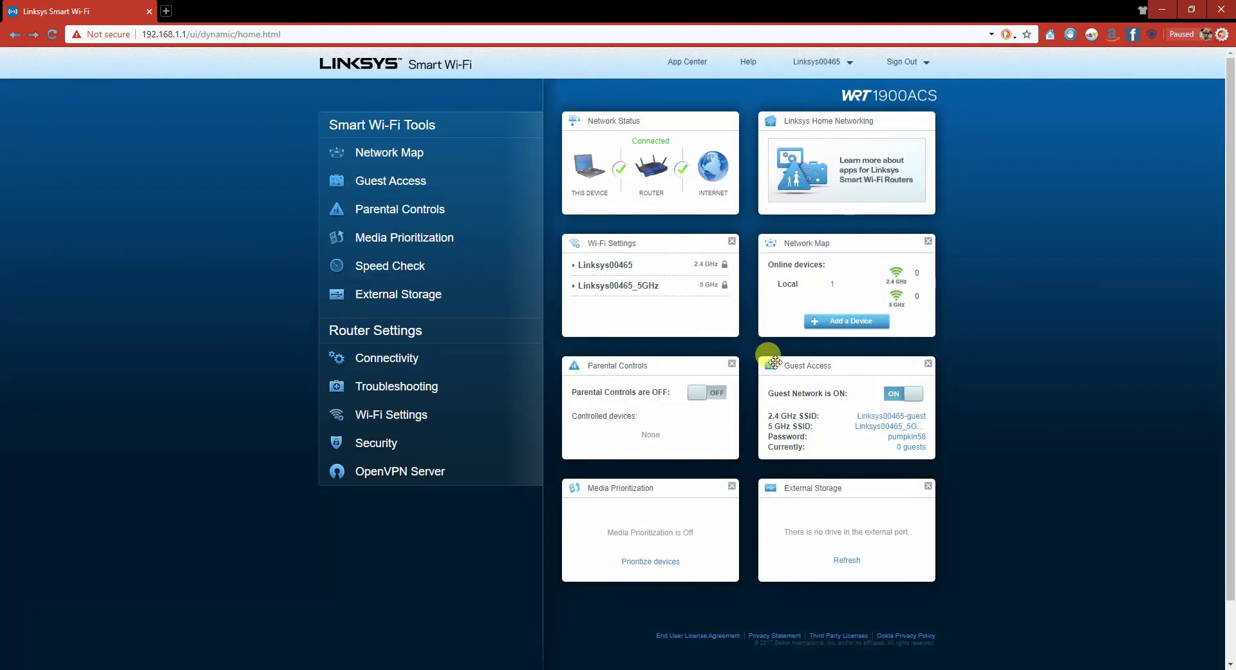
pyautogui.click(383, 359)
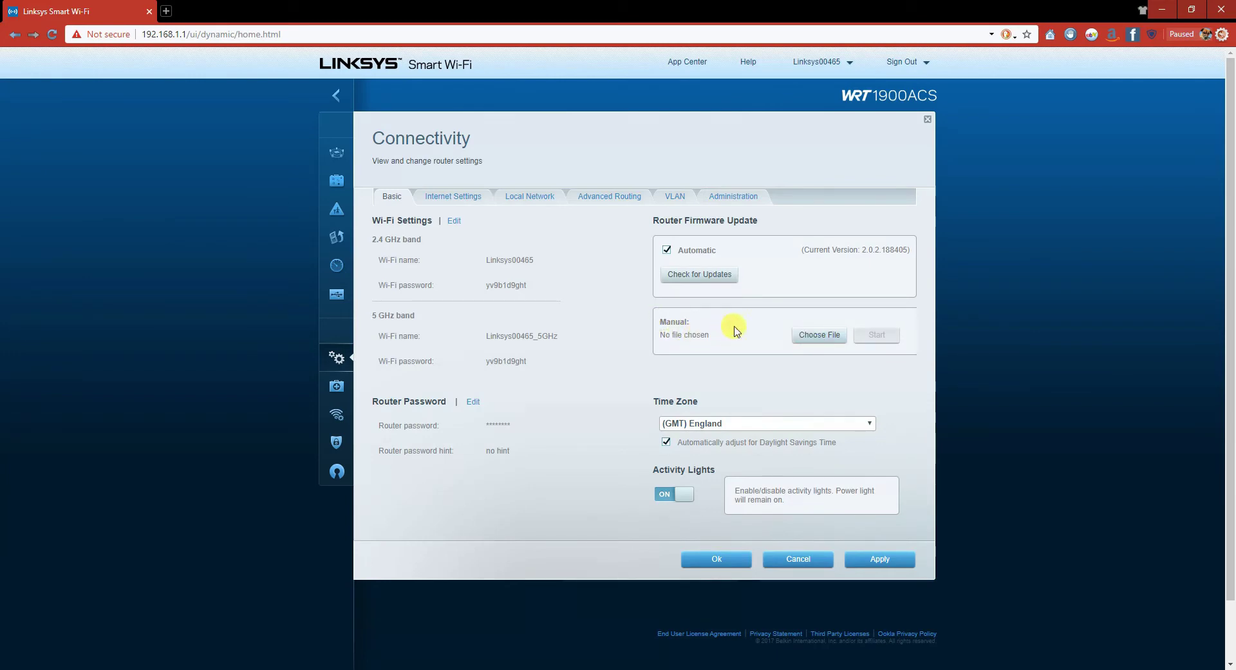
# Pick expressvpn-linksys-wrt1900acs-v2.2.5.img from expressvpn opvpn > firmware as the manual update file.
pyautogui.click(829, 342)
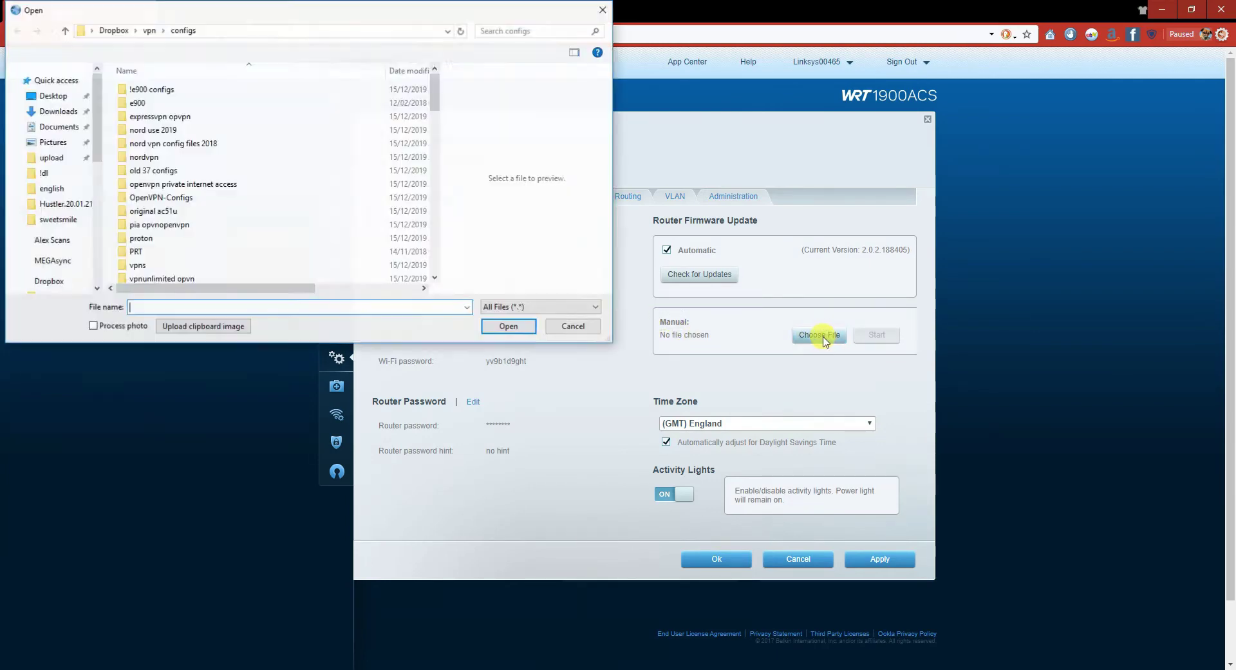
pyautogui.doubleClick(189, 117)
pyautogui.doubleClick(174, 89)
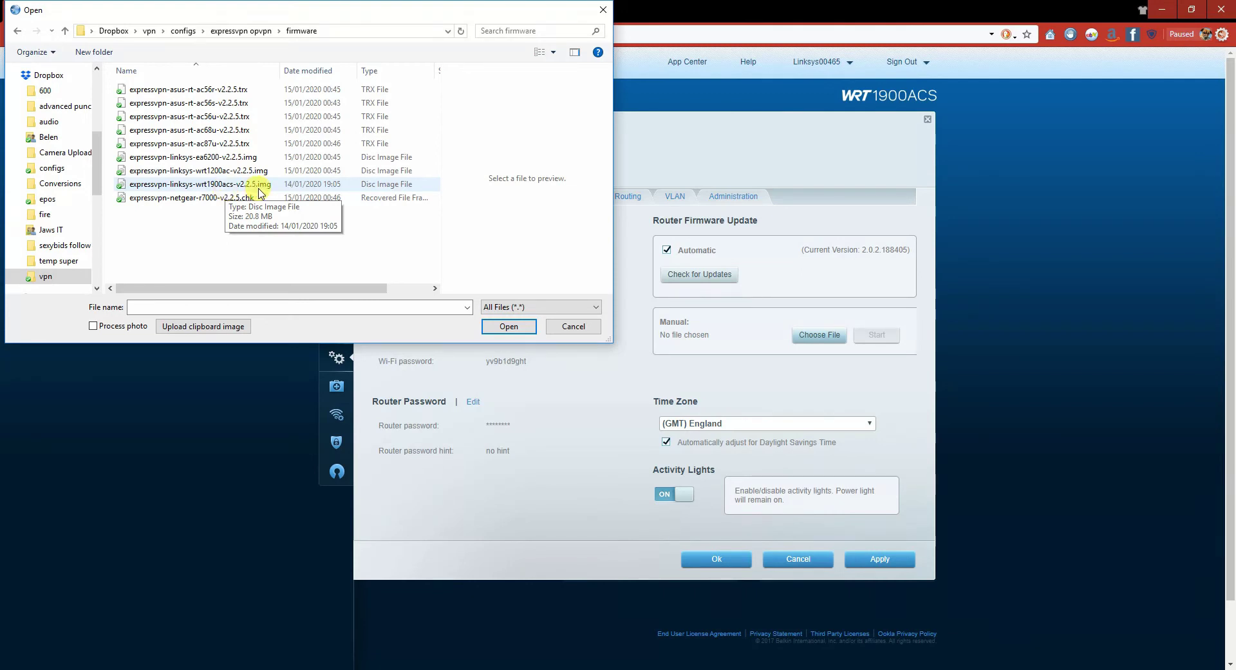
pyautogui.click(259, 186)
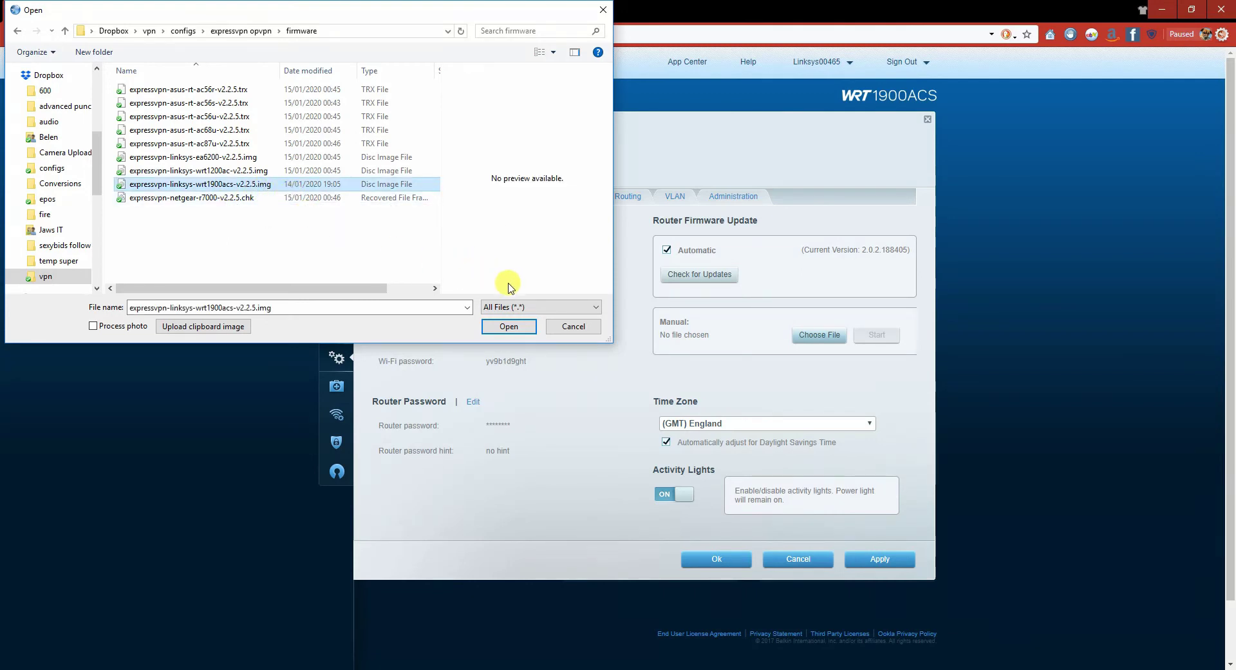
pyautogui.click(509, 328)
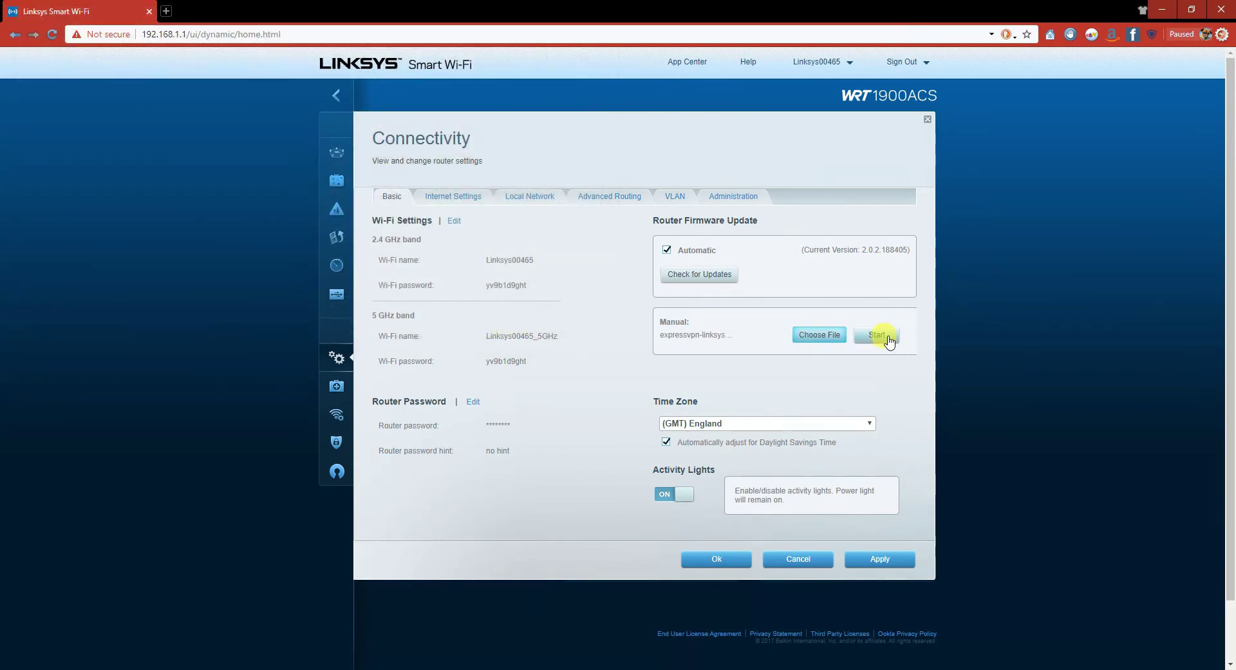
# Start the ExpressVPN firmware install, confirm the update, and acknowledge the router reboot notice.
pyautogui.click(887, 339)
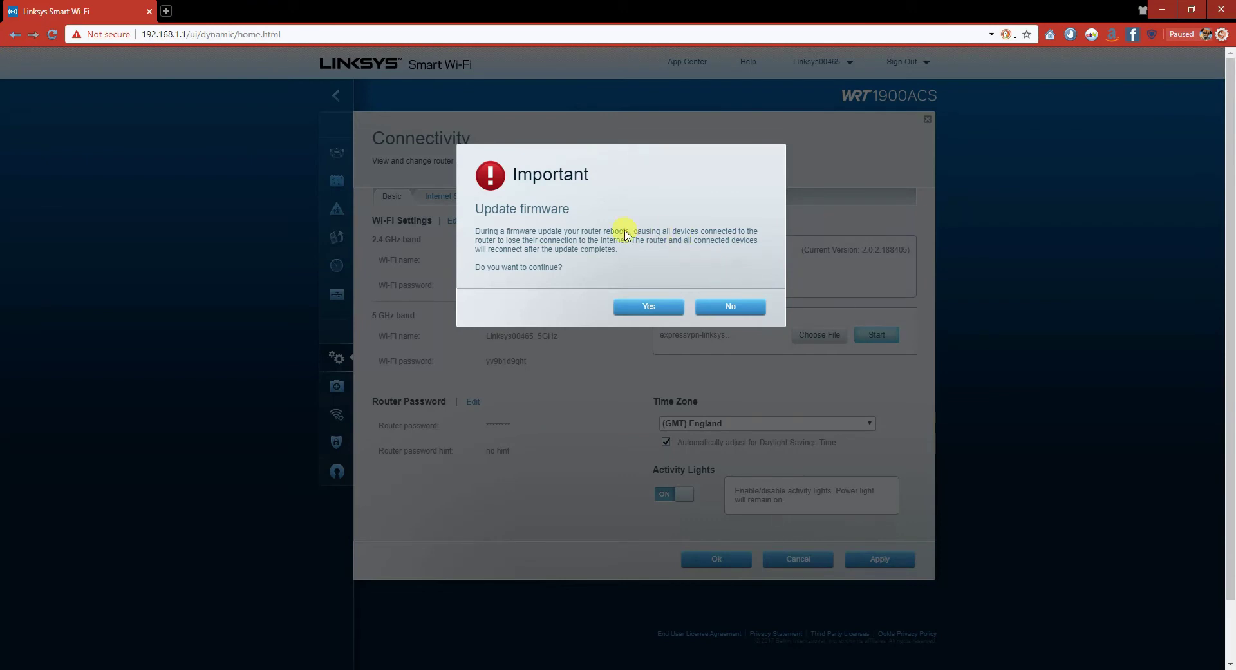
pyautogui.click(638, 309)
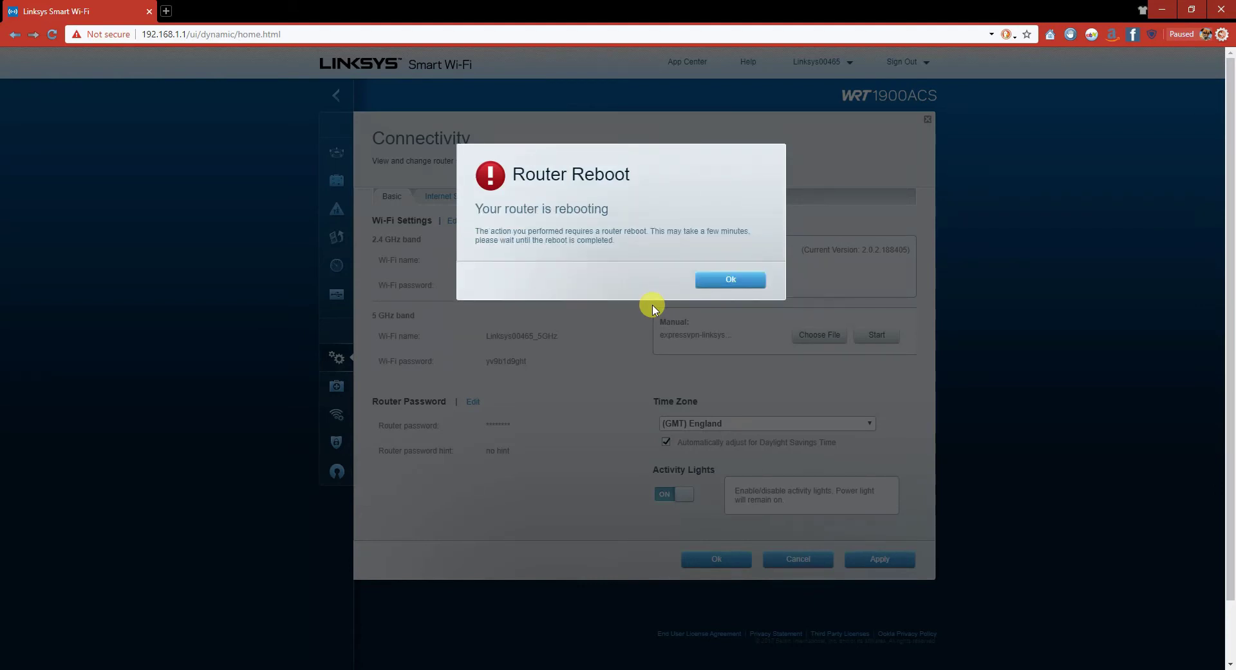
pyautogui.click(726, 281)
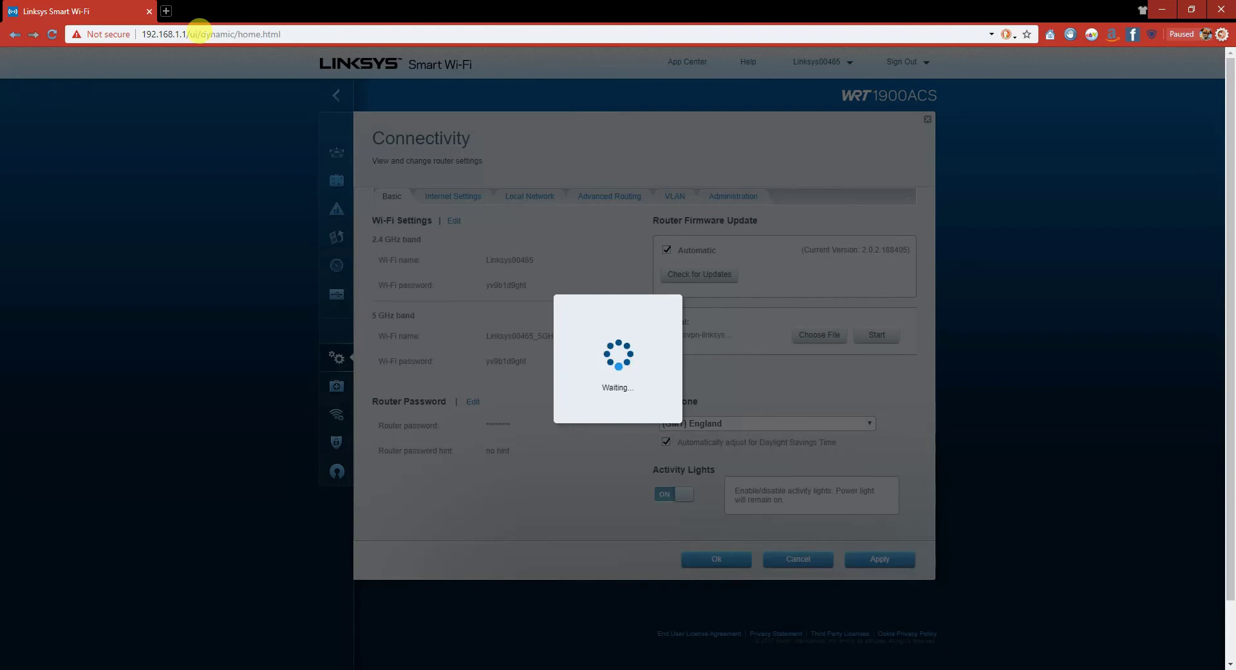
# Go to expressvpnrouter.com in the browser.
pyautogui.click(200, 33)
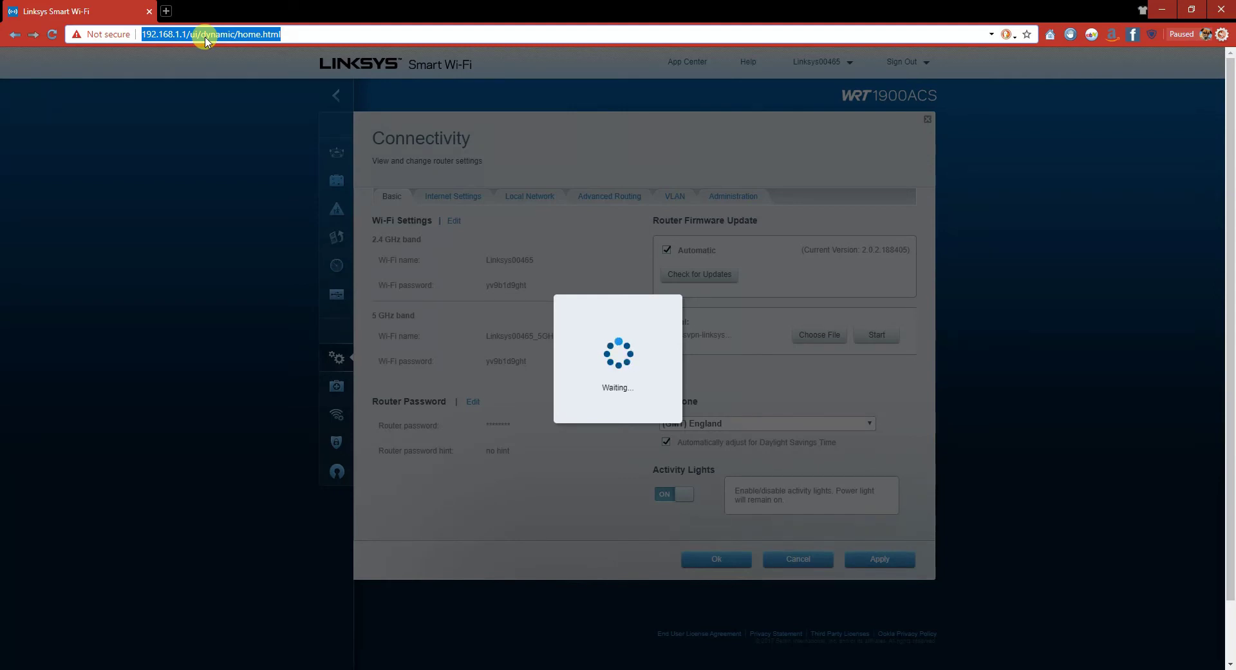
pyautogui.write('express')
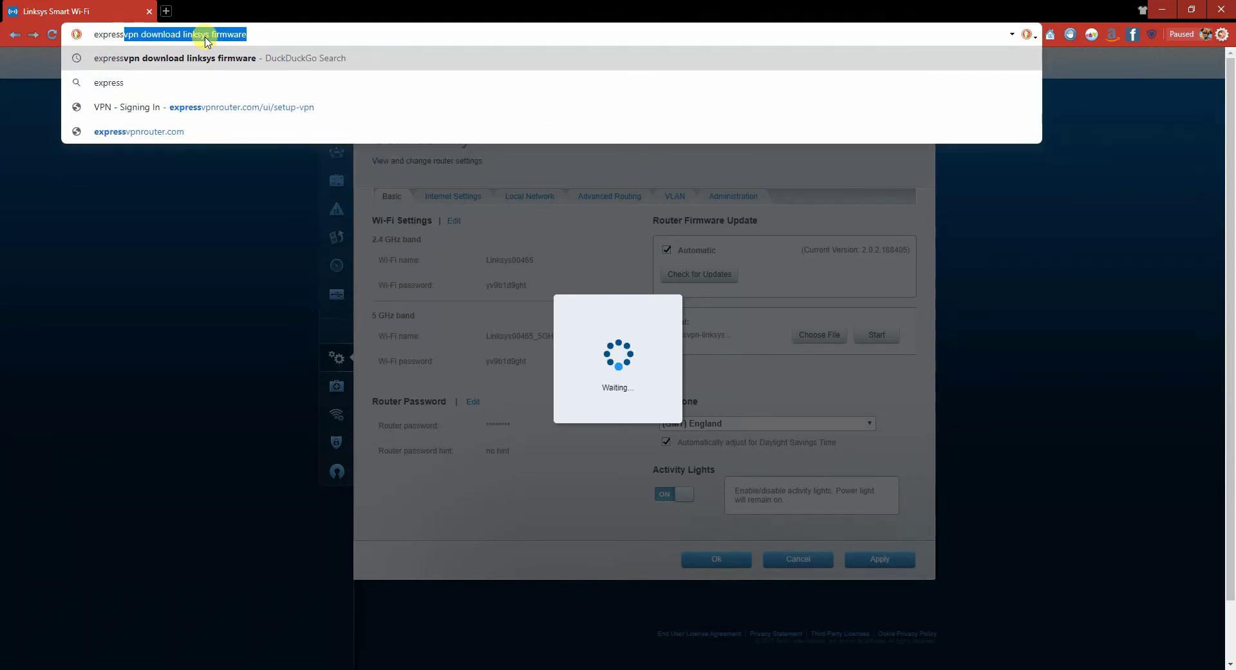
pyautogui.write('vpn')
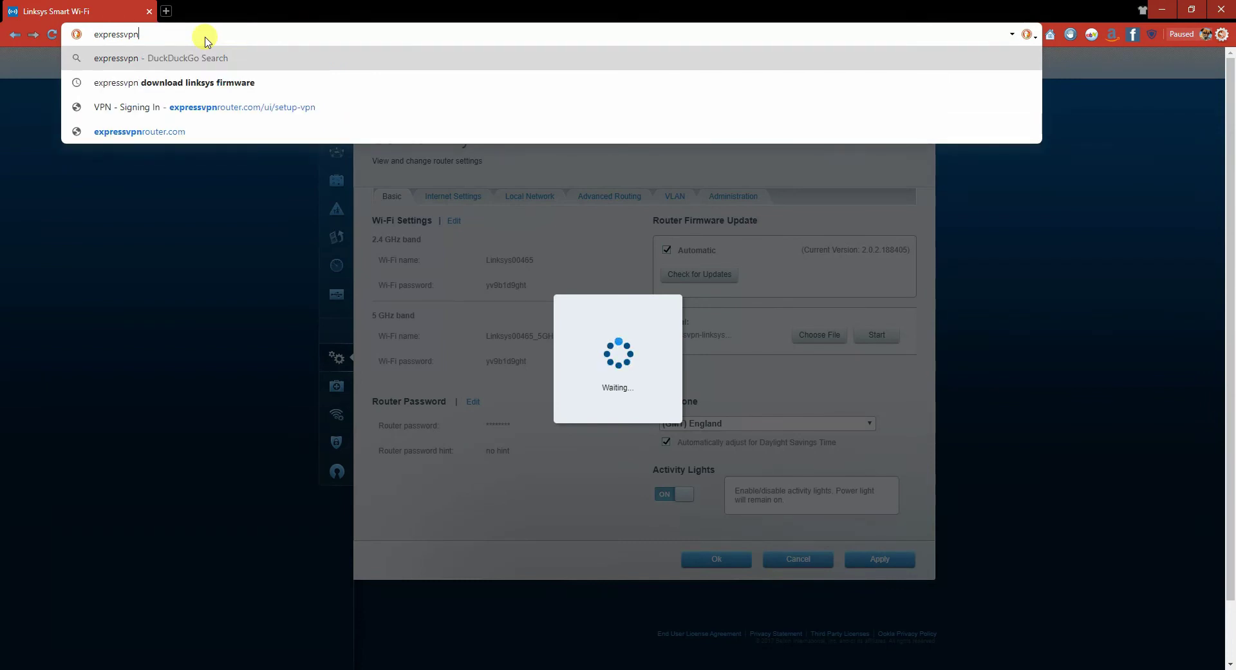
pyautogui.write('router')
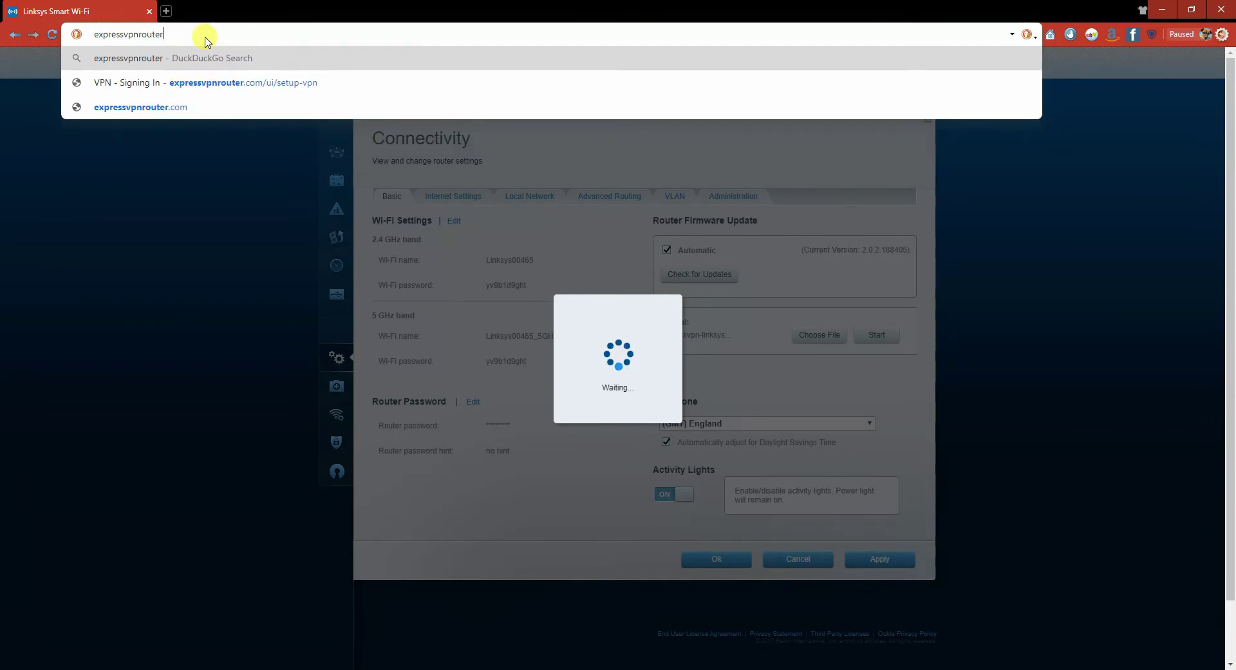
pyautogui.write('.com')
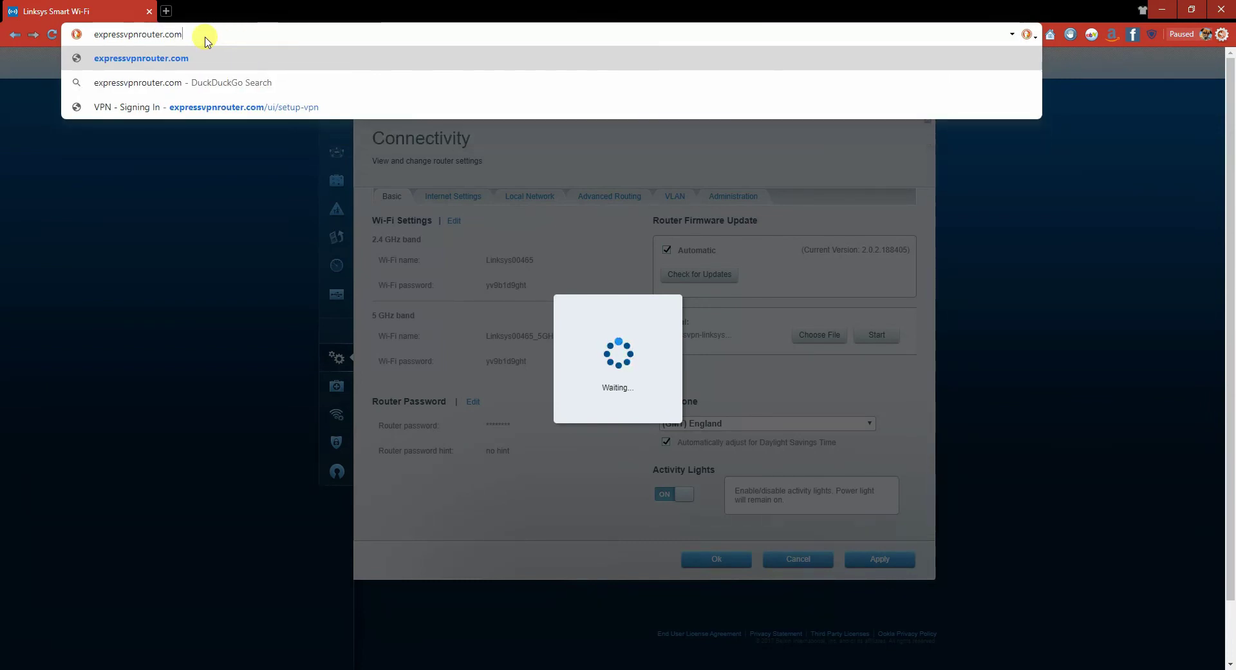
pyautogui.press('Return')
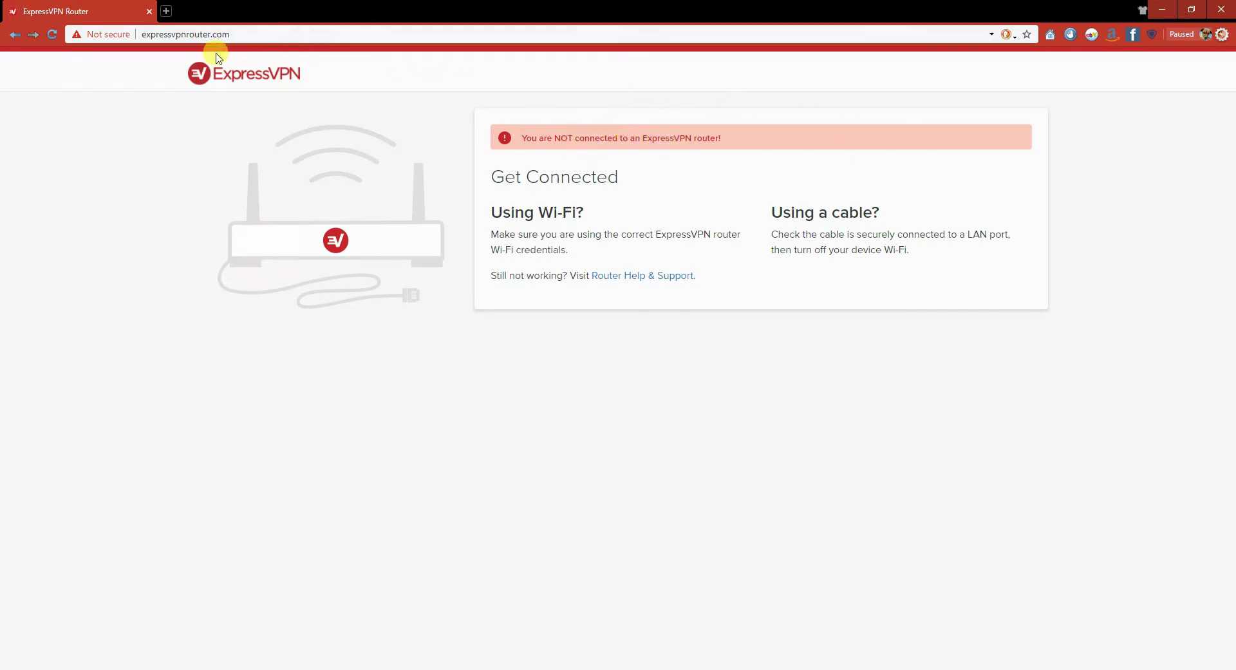
# Reload the router page, keeping the PC hidden on the new network.
pyautogui.click(53, 35)
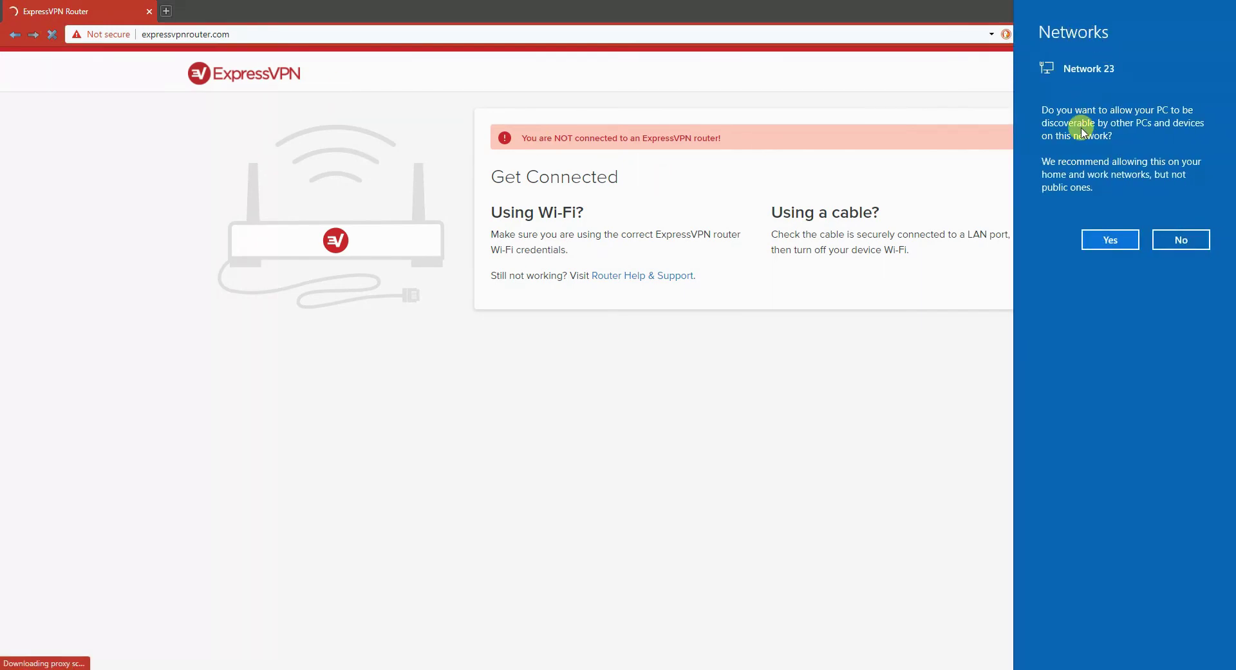
pyautogui.click(1182, 241)
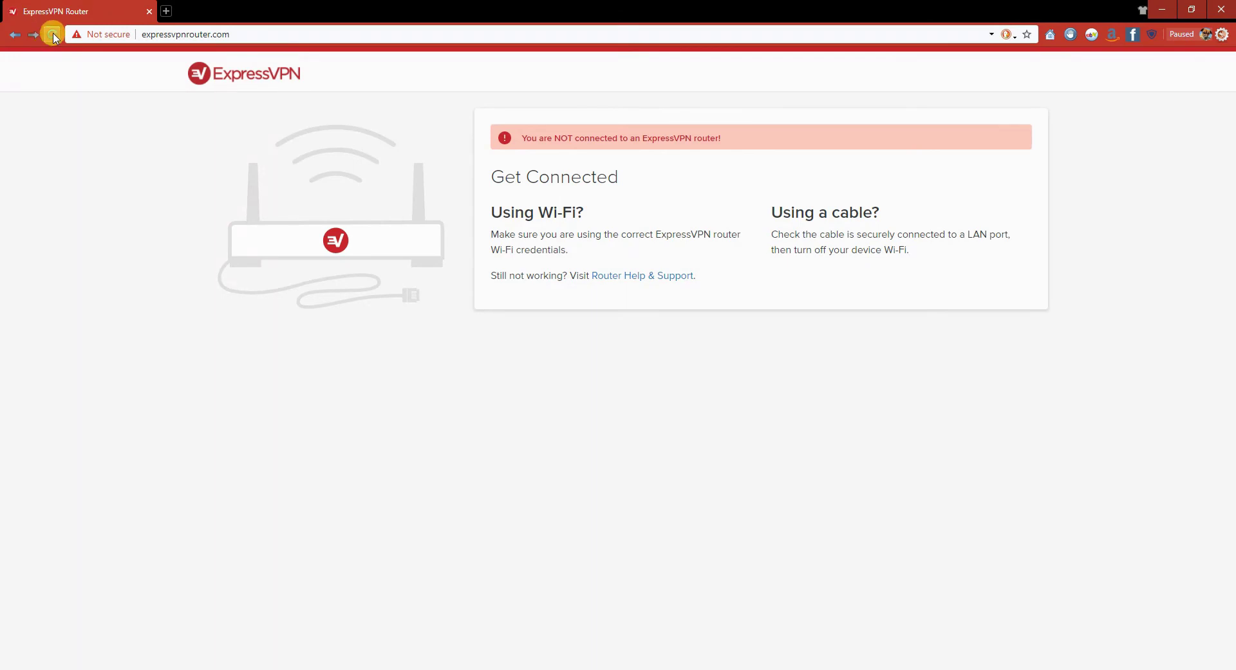
pyautogui.click(54, 34)
pyautogui.click(138, 34)
pyautogui.click(135, 32)
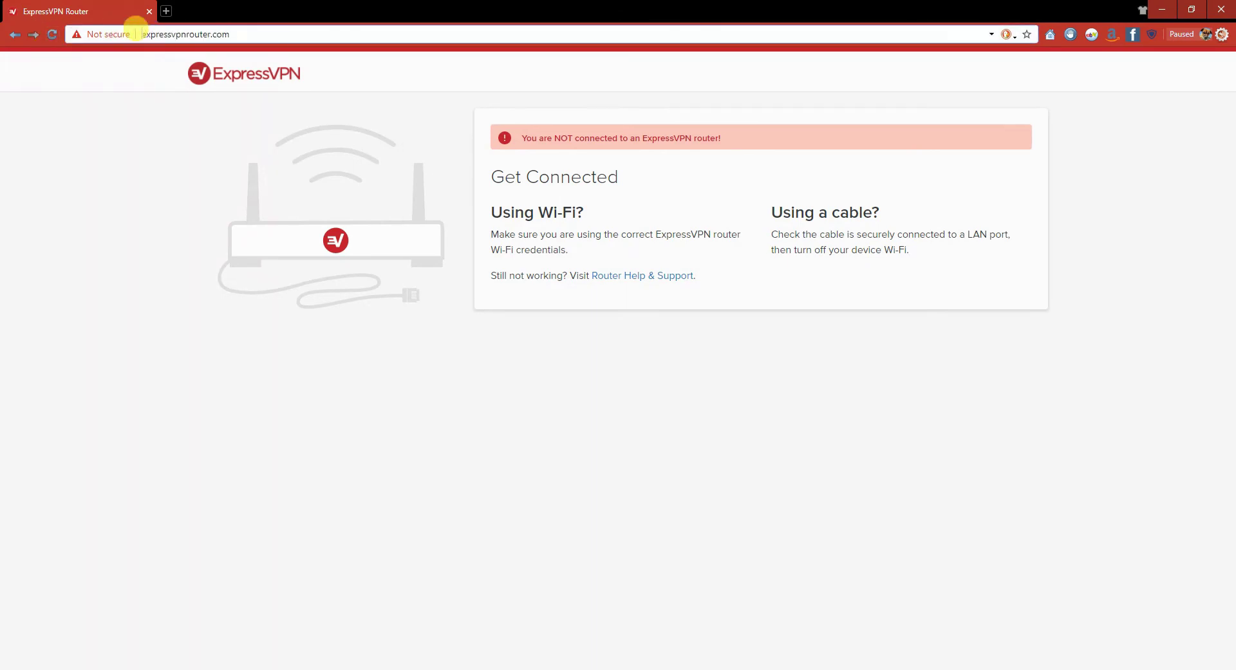
pyautogui.write('www')
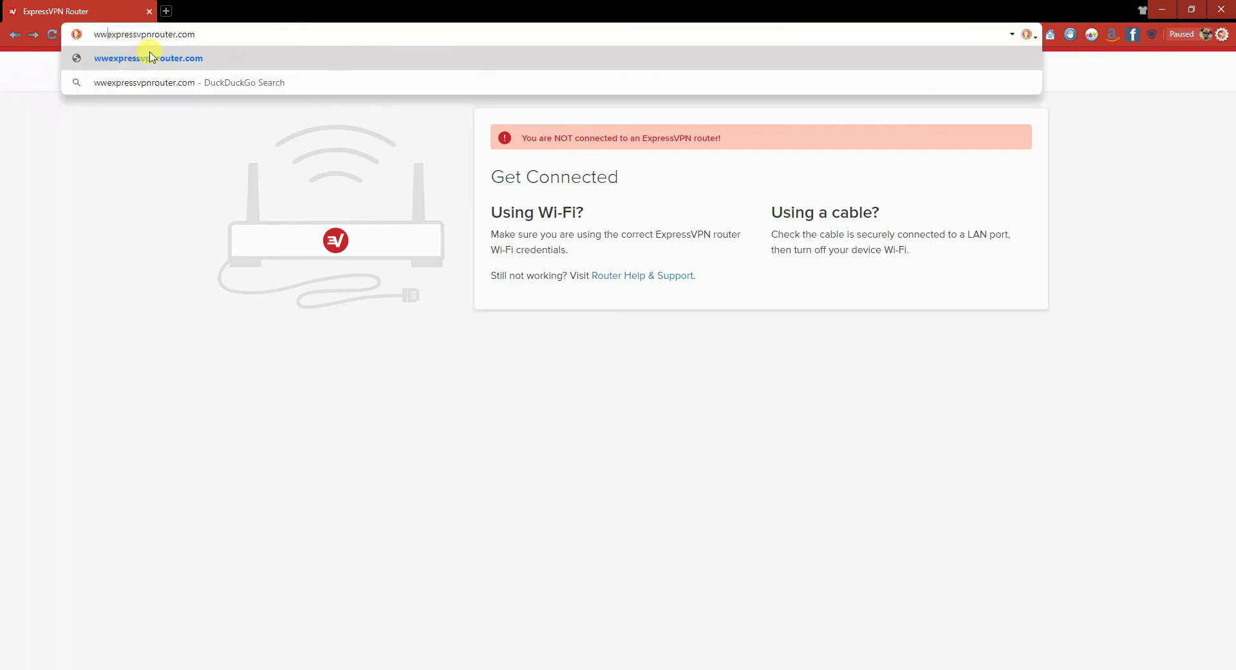
pyautogui.write('.')
pyautogui.press('Return')
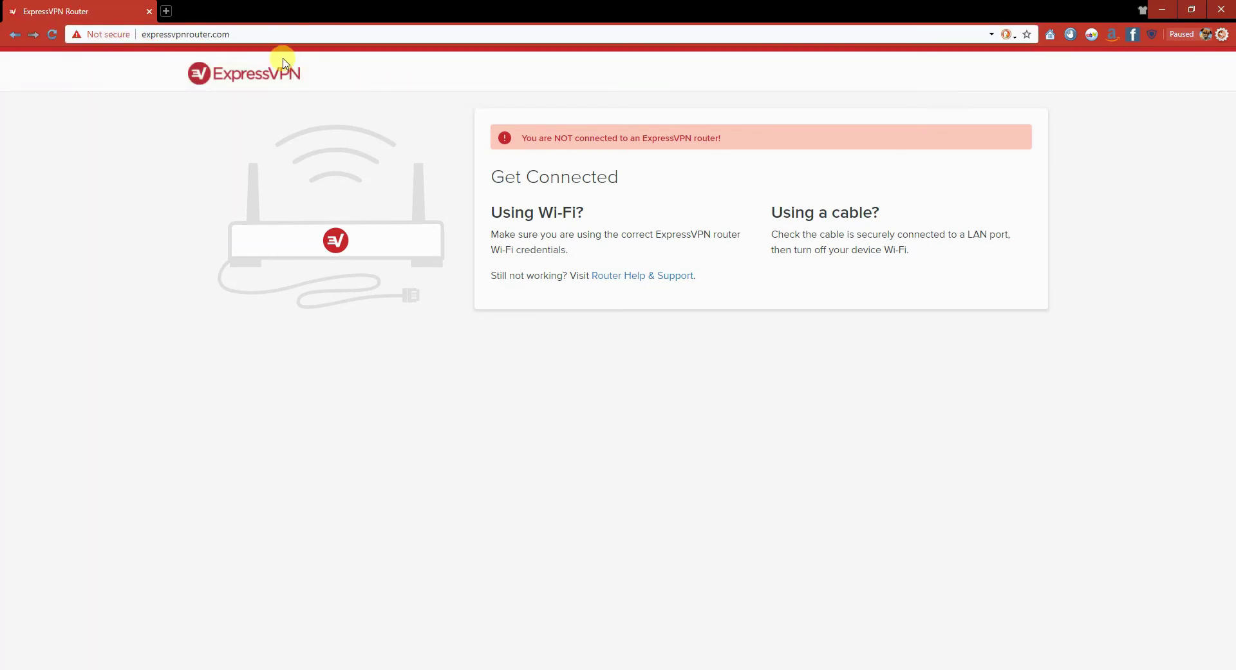
pyautogui.click(51, 35)
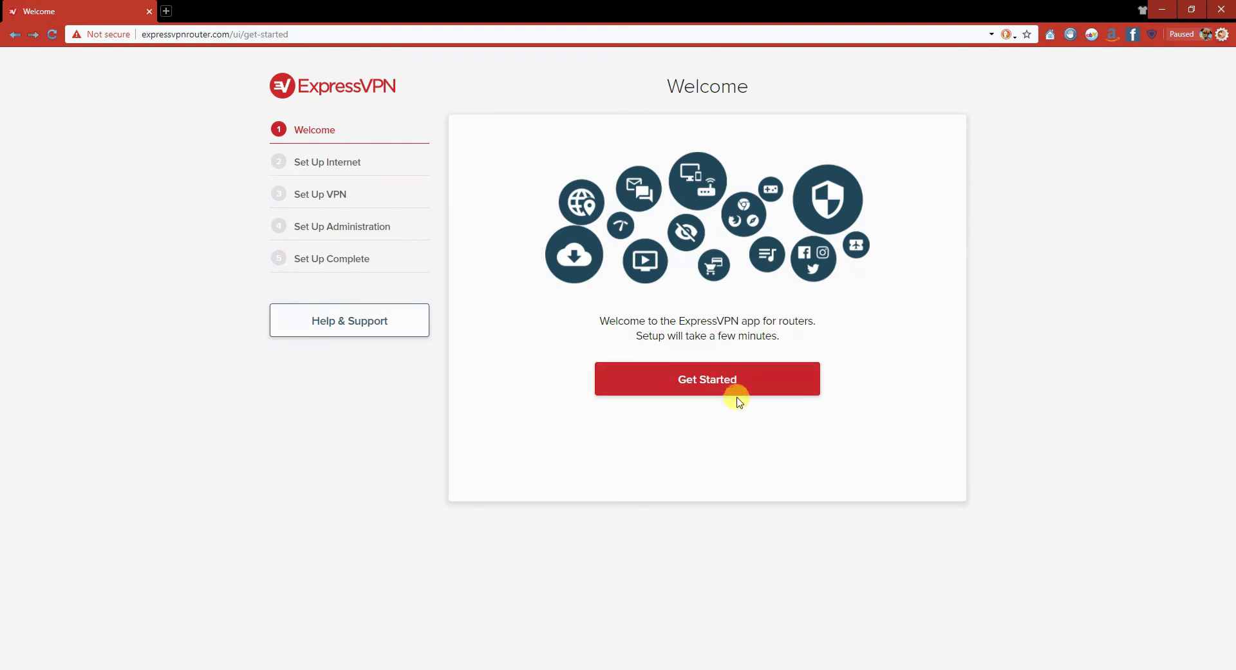
# Begin the setup with Get Started and let it detect the internet connection.
pyautogui.click(719, 385)
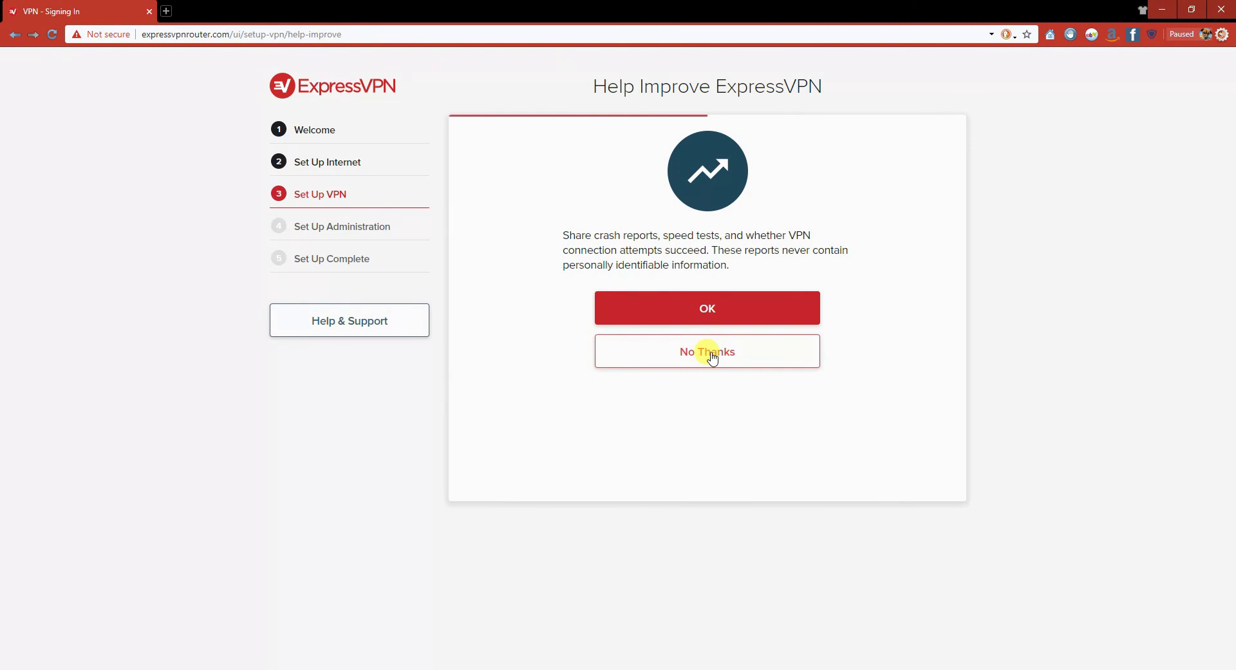
# Decline diagnostic data sharing, check the Wi-Fi password, and accept the Wi-Fi settings.
pyautogui.click(711, 358)
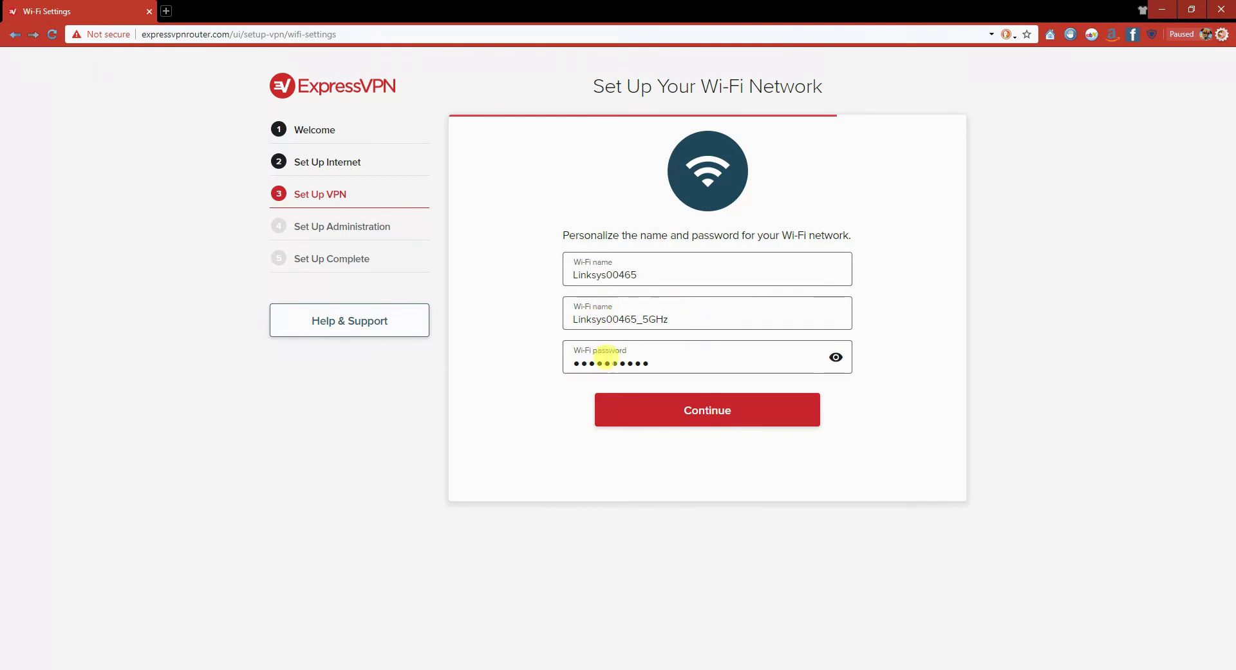
pyautogui.click(662, 410)
pyautogui.click(835, 358)
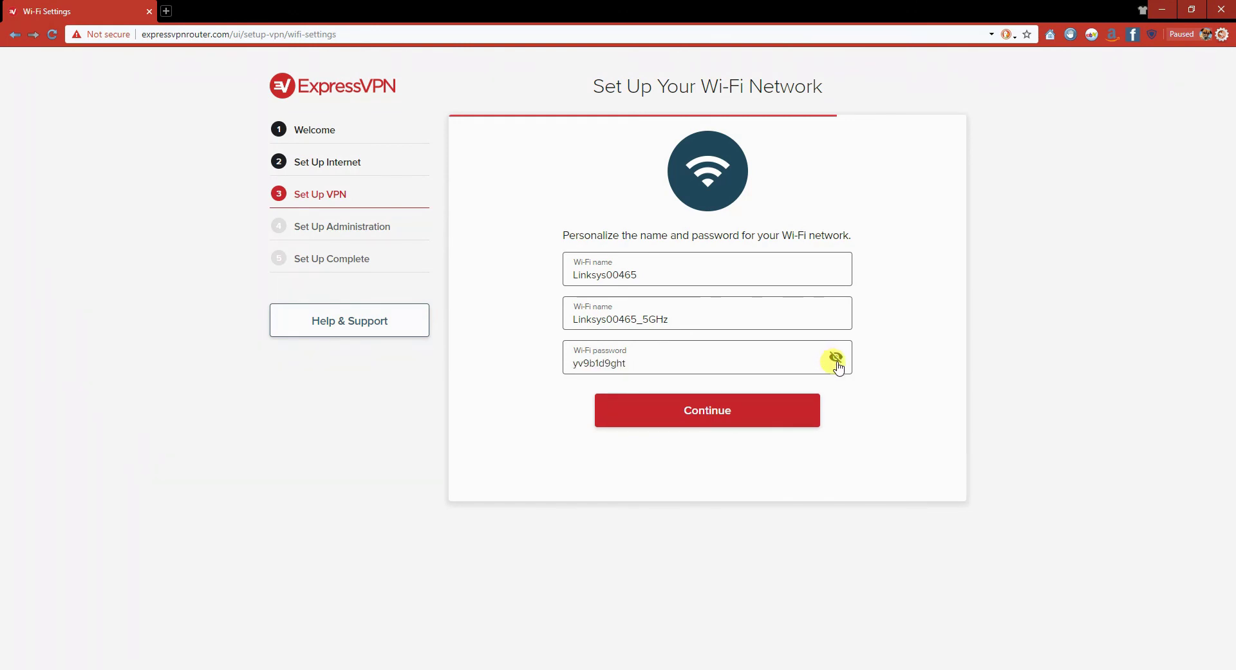
pyautogui.click(836, 361)
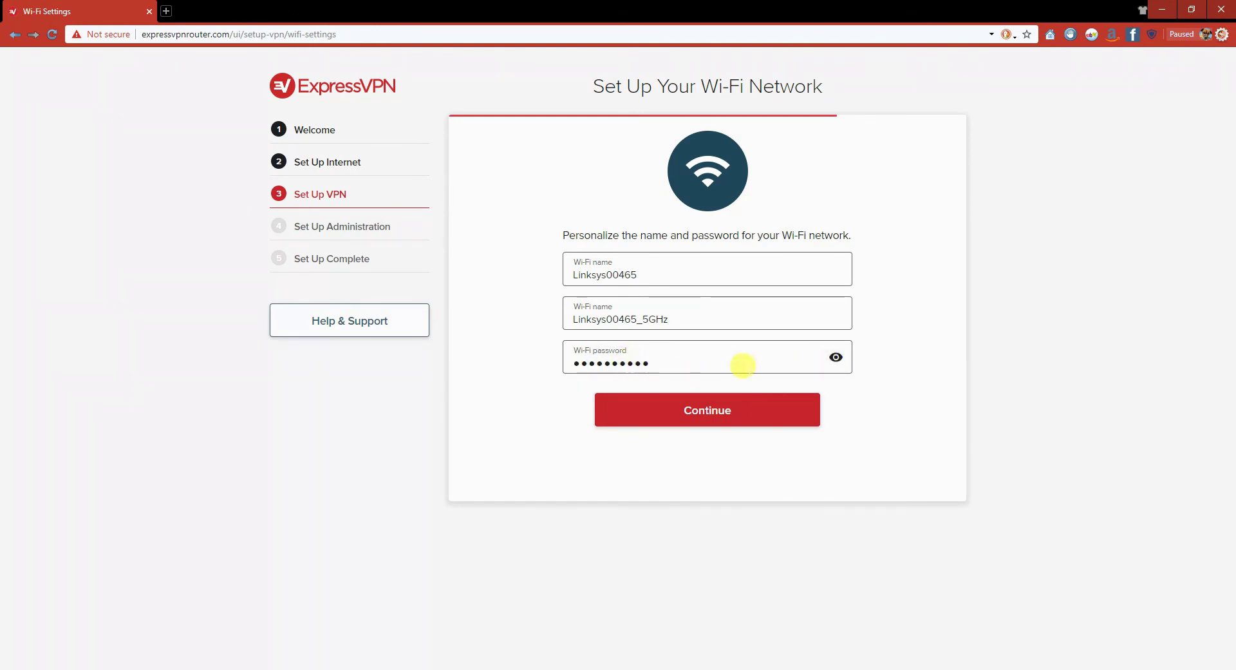
pyautogui.click(836, 358)
pyautogui.click(837, 358)
pyautogui.click(663, 411)
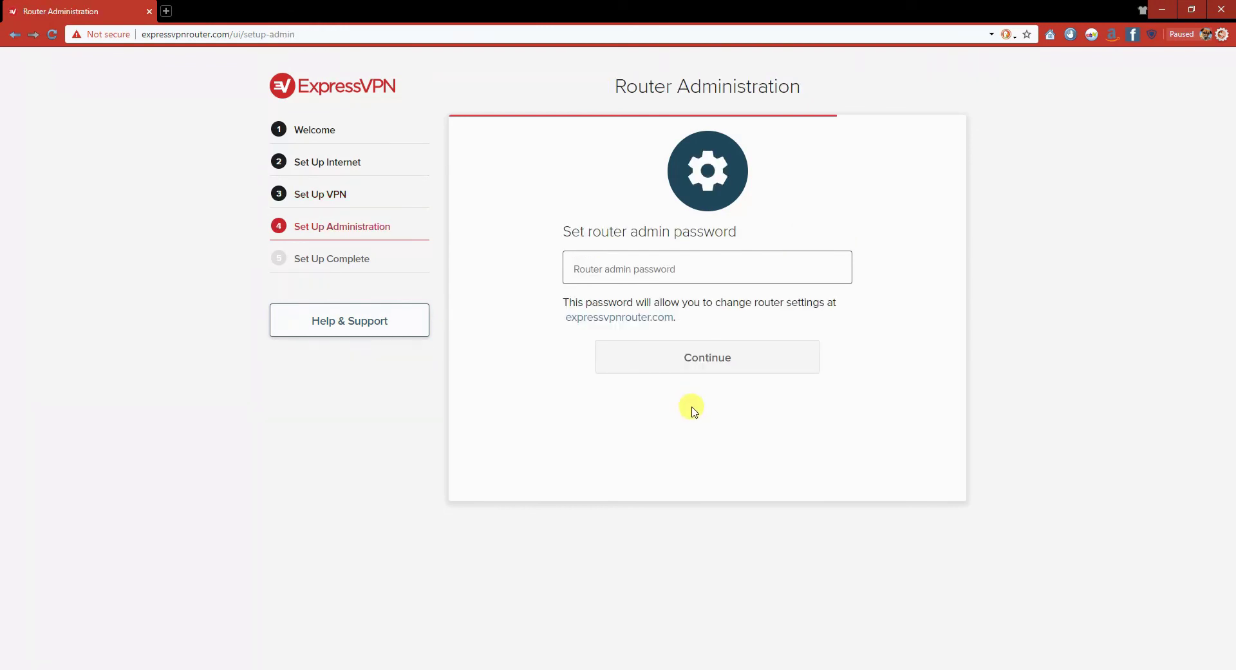
# Enter a router admin password on the Router Administration page and continue.
pyautogui.click(616, 264)
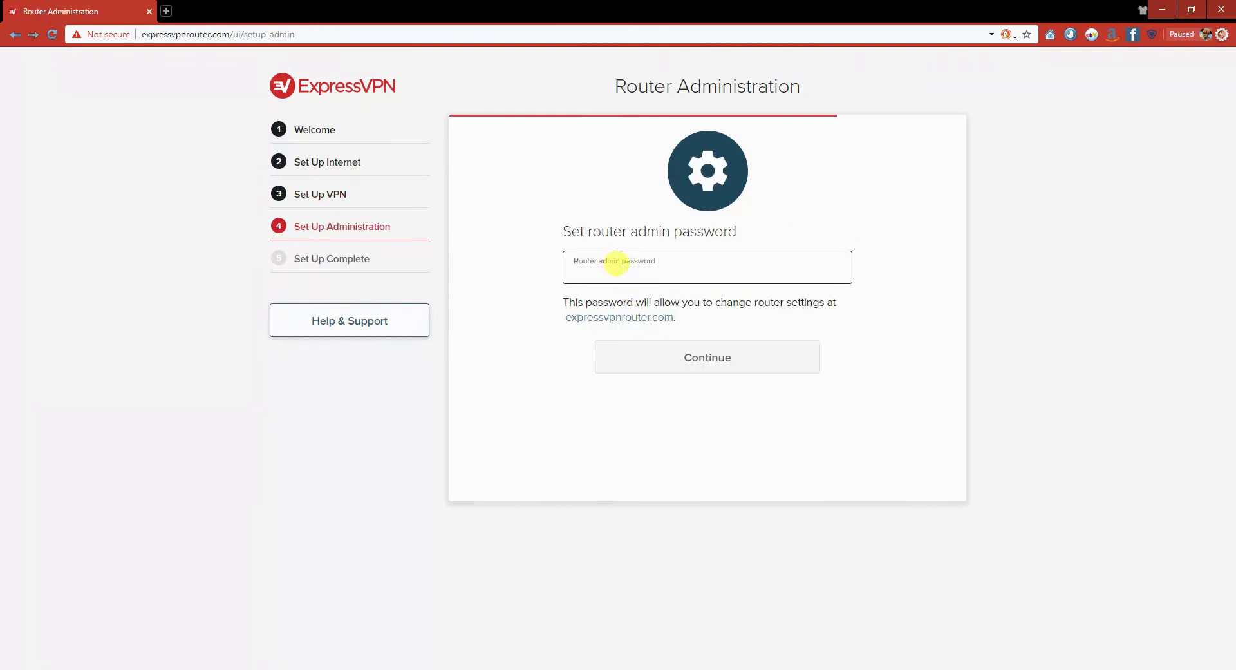
pyautogui.write('••••••••••')
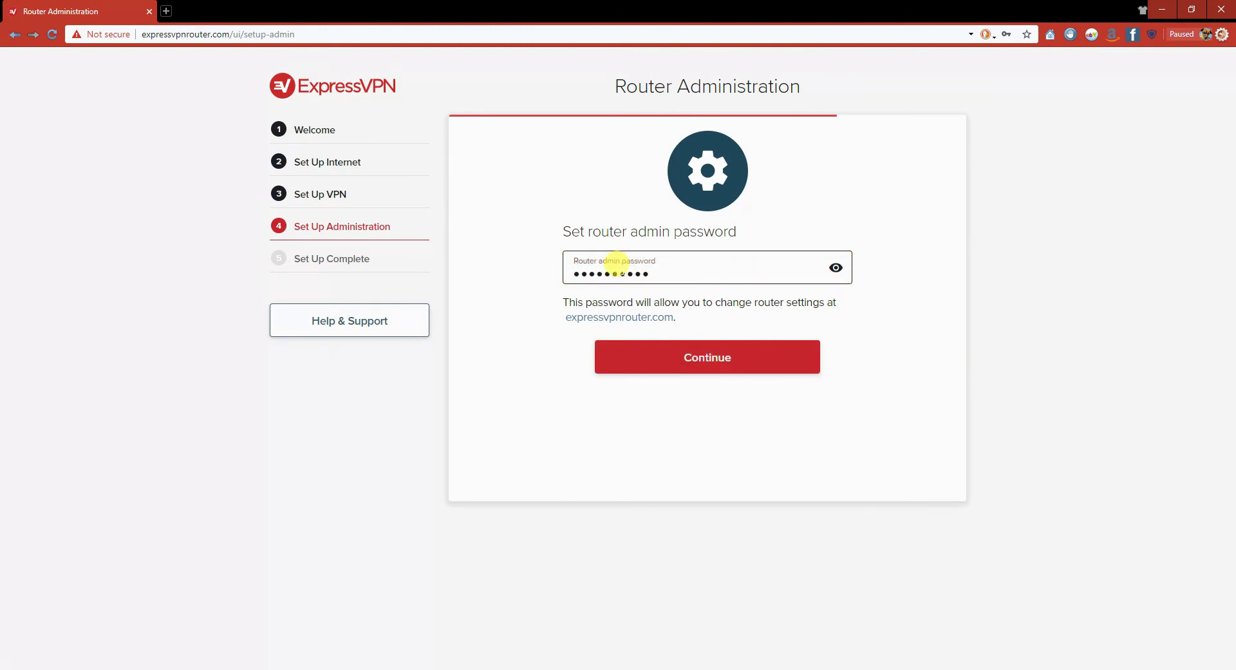
pyautogui.click(649, 362)
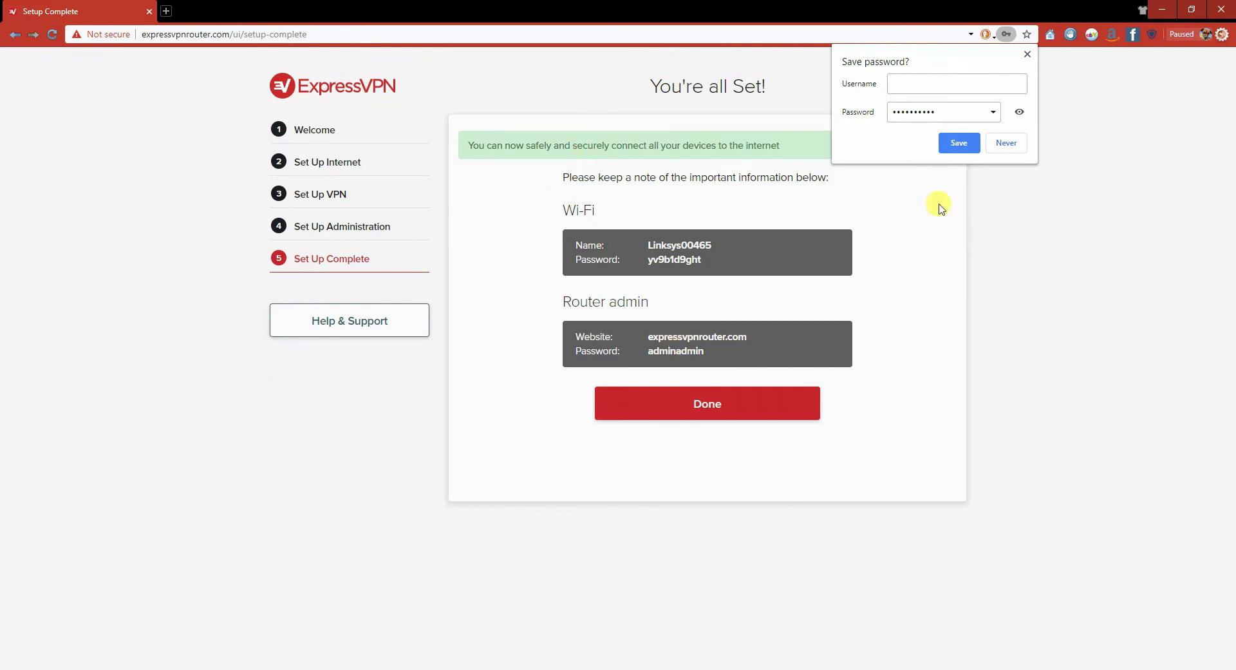
# Dismiss Chrome's save-password prompt and copy the Wi-Fi and Router admin details to the clipboard.
pyautogui.click(1026, 53)
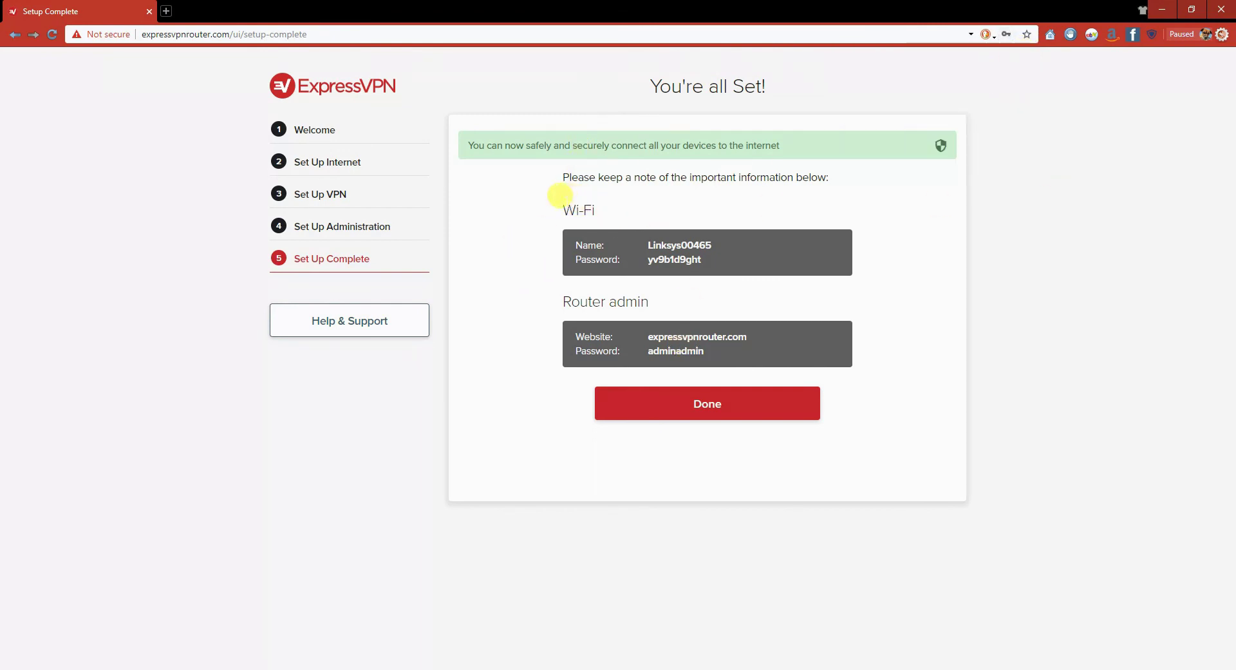
pyautogui.moveTo(563, 210); pyautogui.dragTo(775, 345)
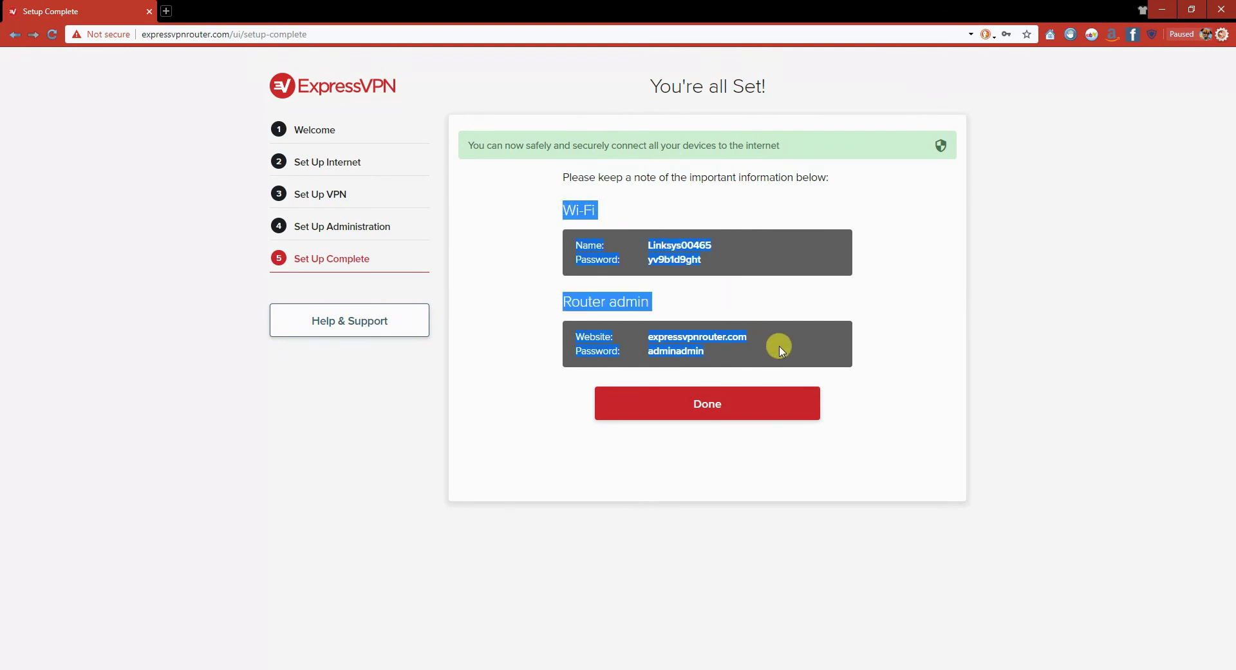
pyautogui.rightClick(585, 217)
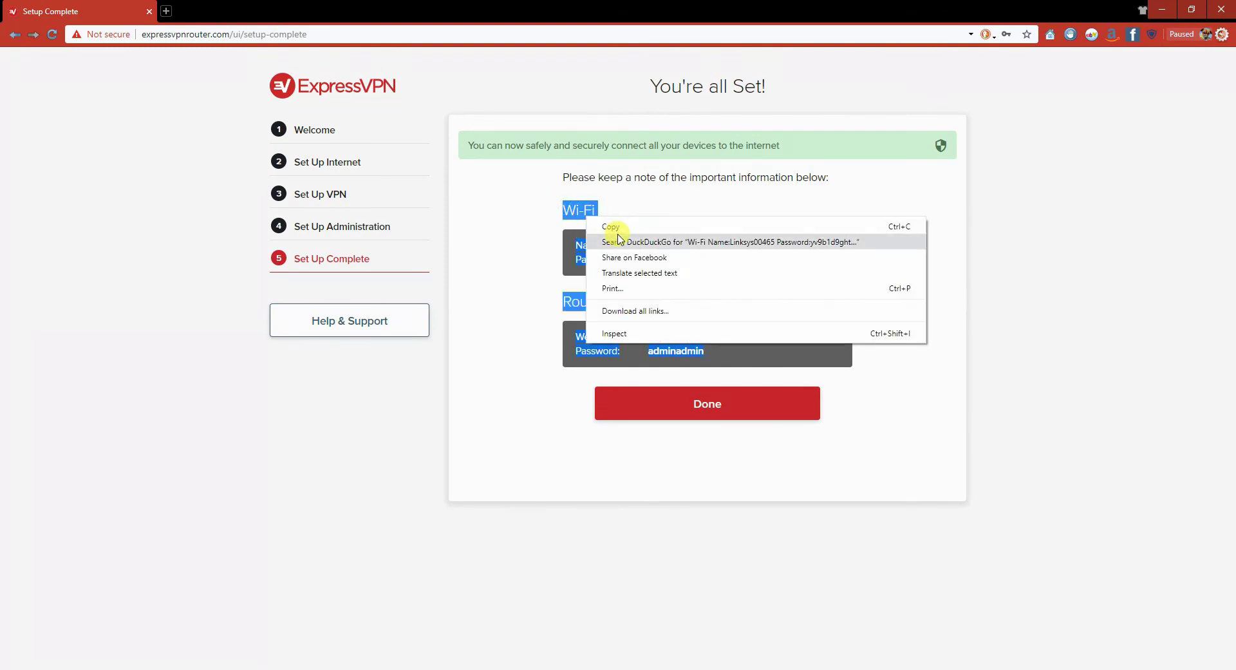
pyautogui.click(617, 227)
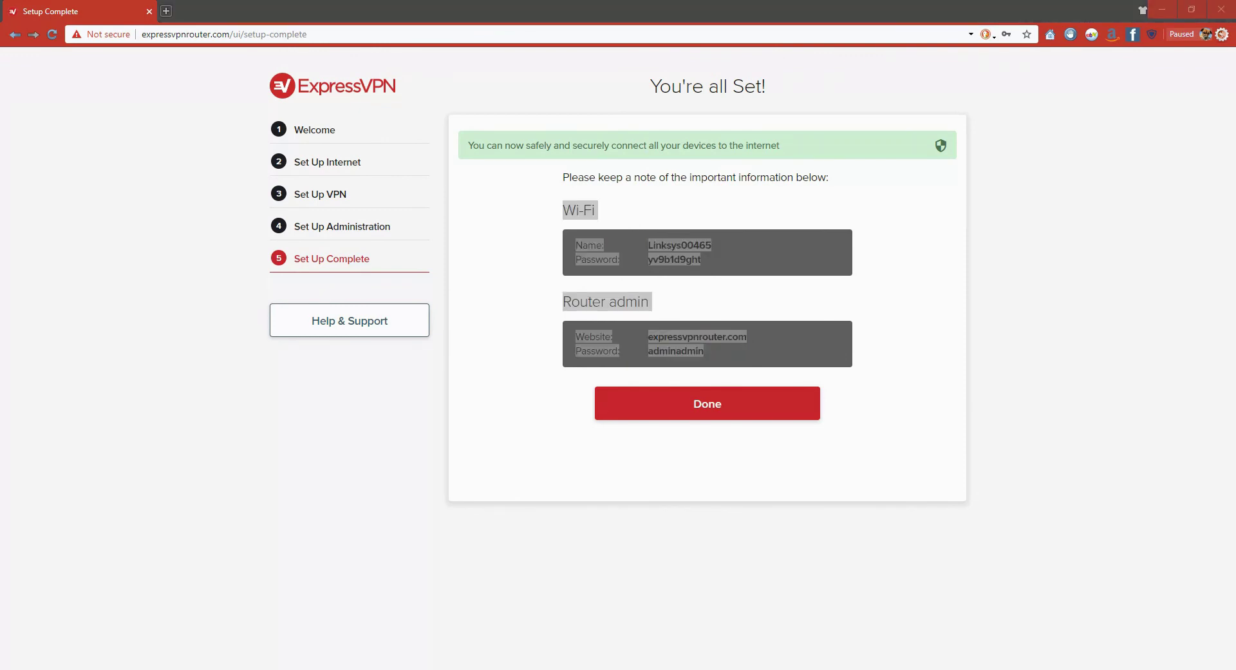
# Finish the wizard, then open the VPN Locations list from the UK - East London location bar.
pyautogui.click(698, 404)
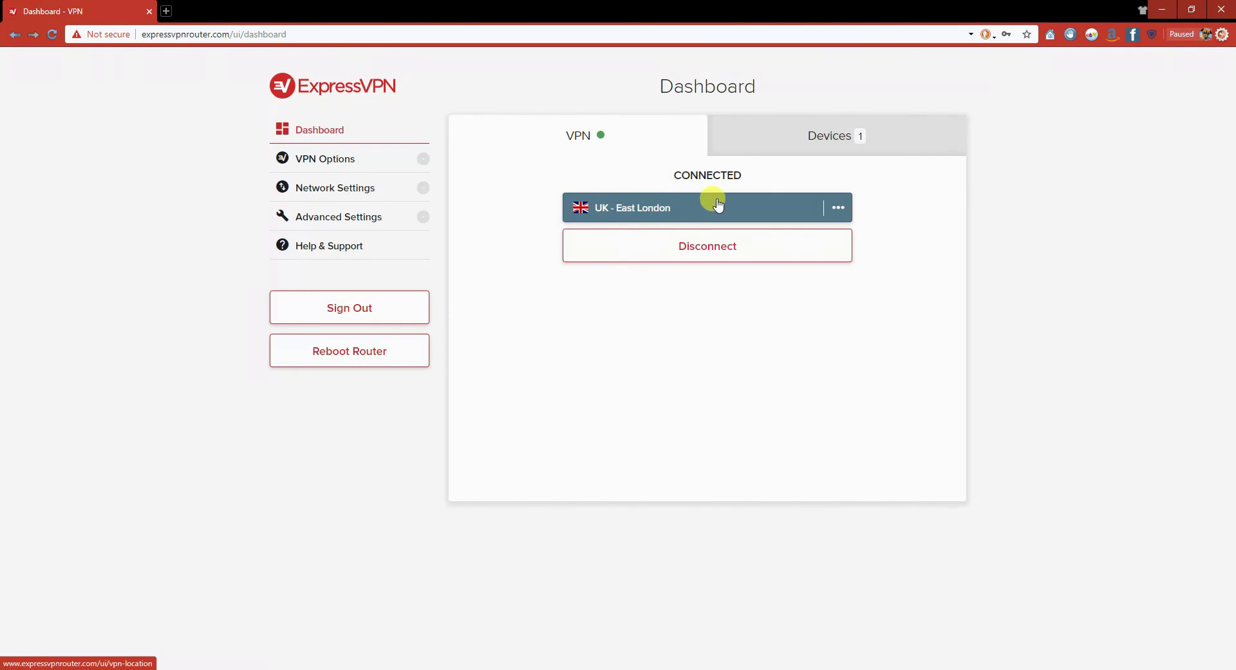
pyautogui.click(837, 209)
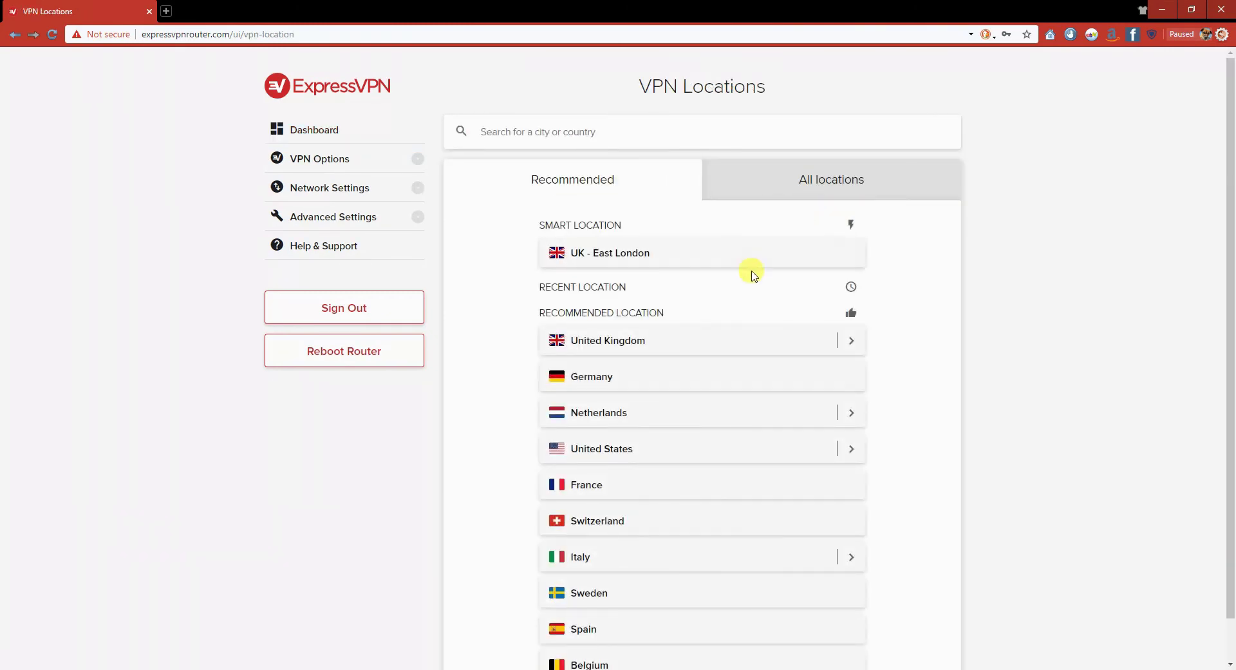
pyautogui.scroll(-1, 741, 294)
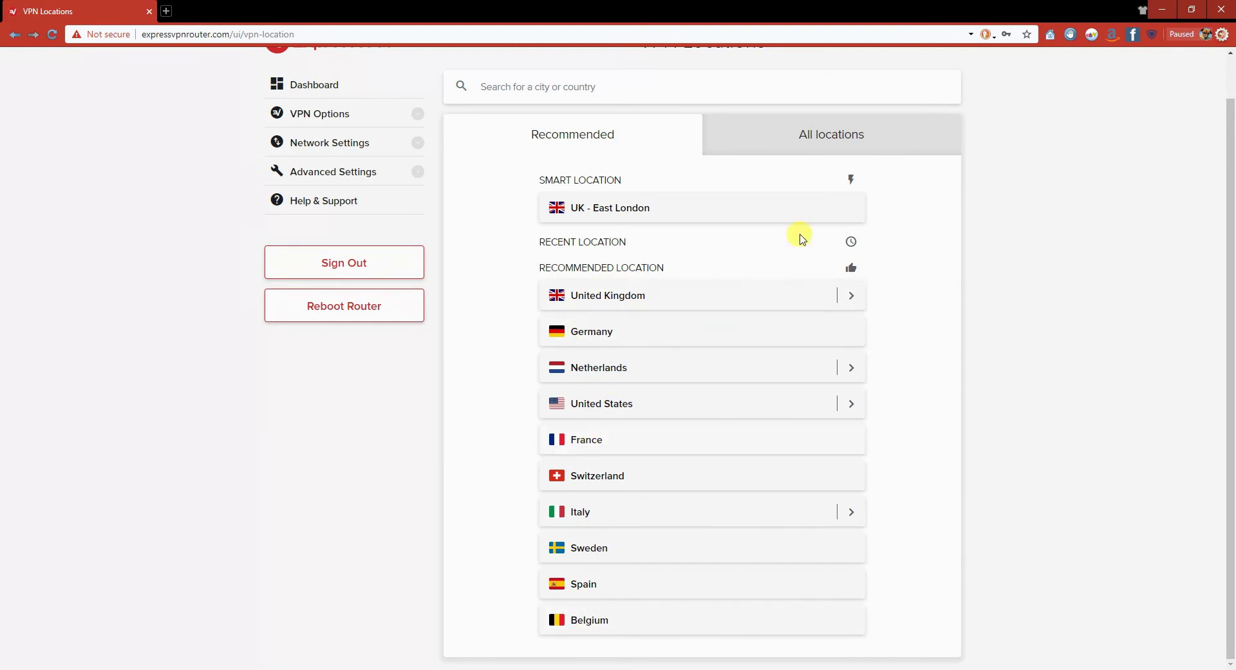
pyautogui.click(829, 142)
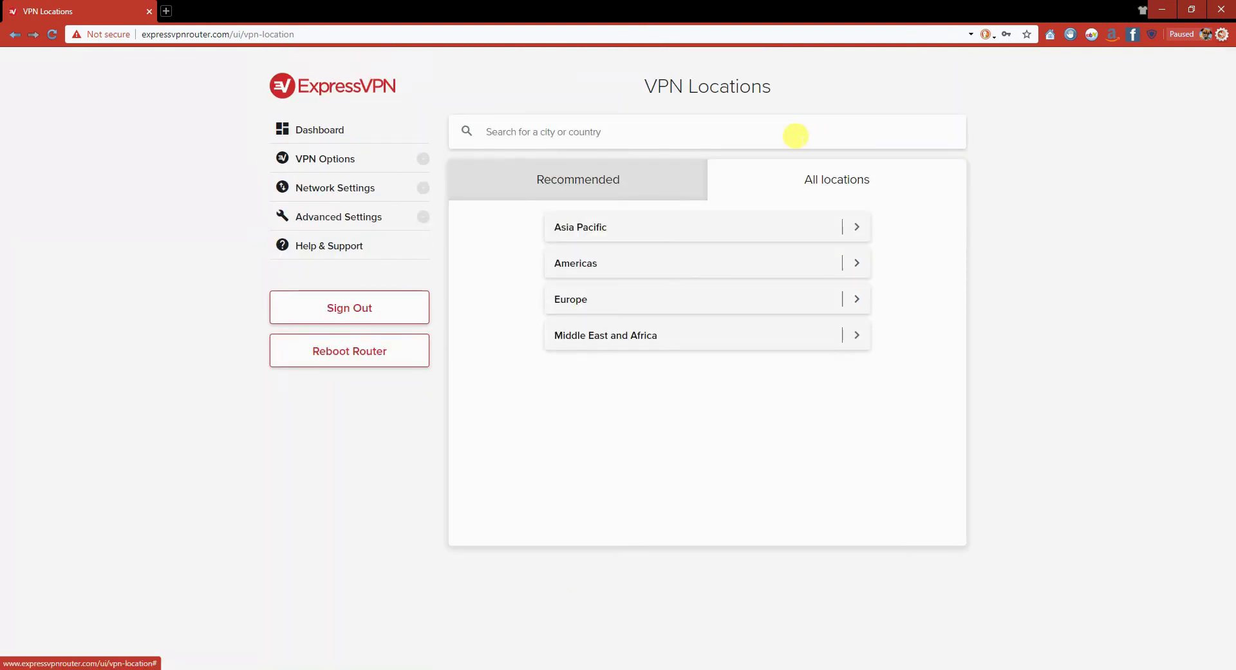
pyautogui.click(595, 230)
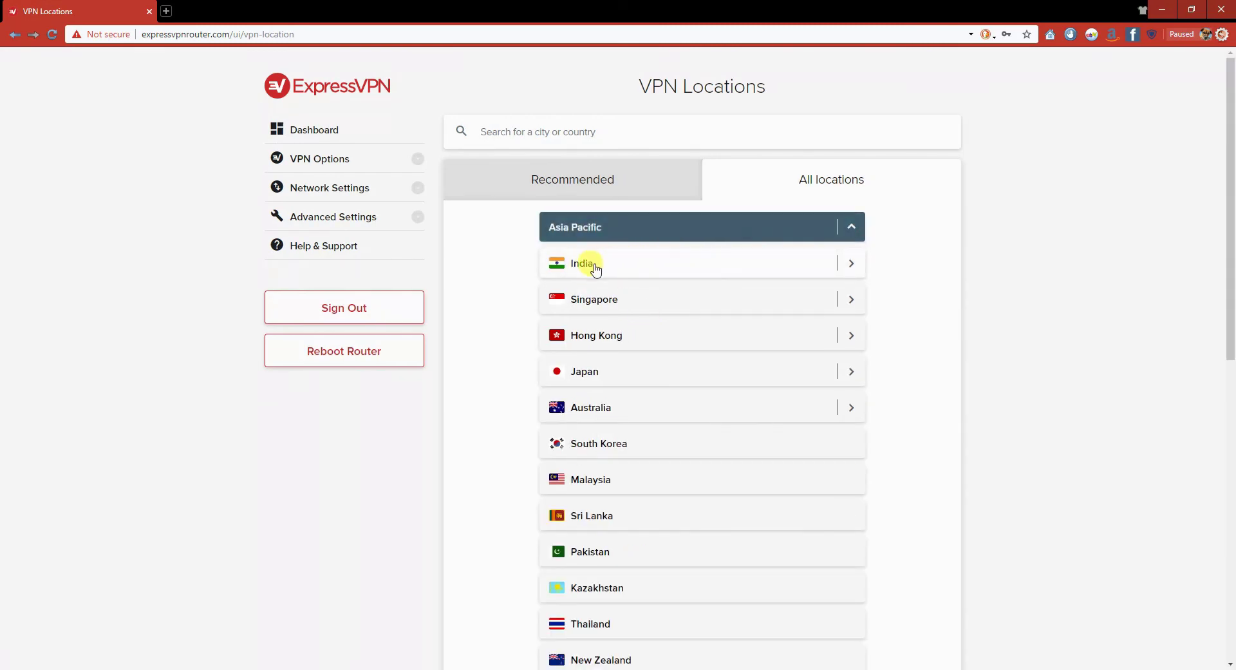
pyautogui.scroll(-4, 634, 496)
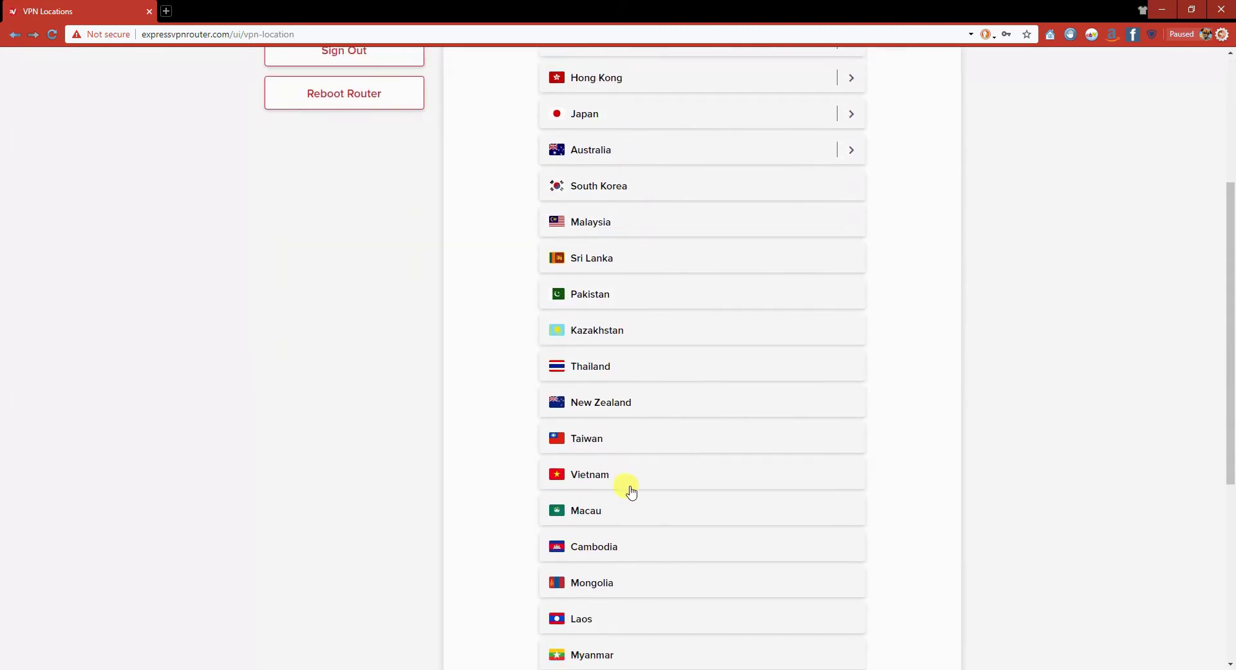
pyautogui.scroll(-5, 628, 491)
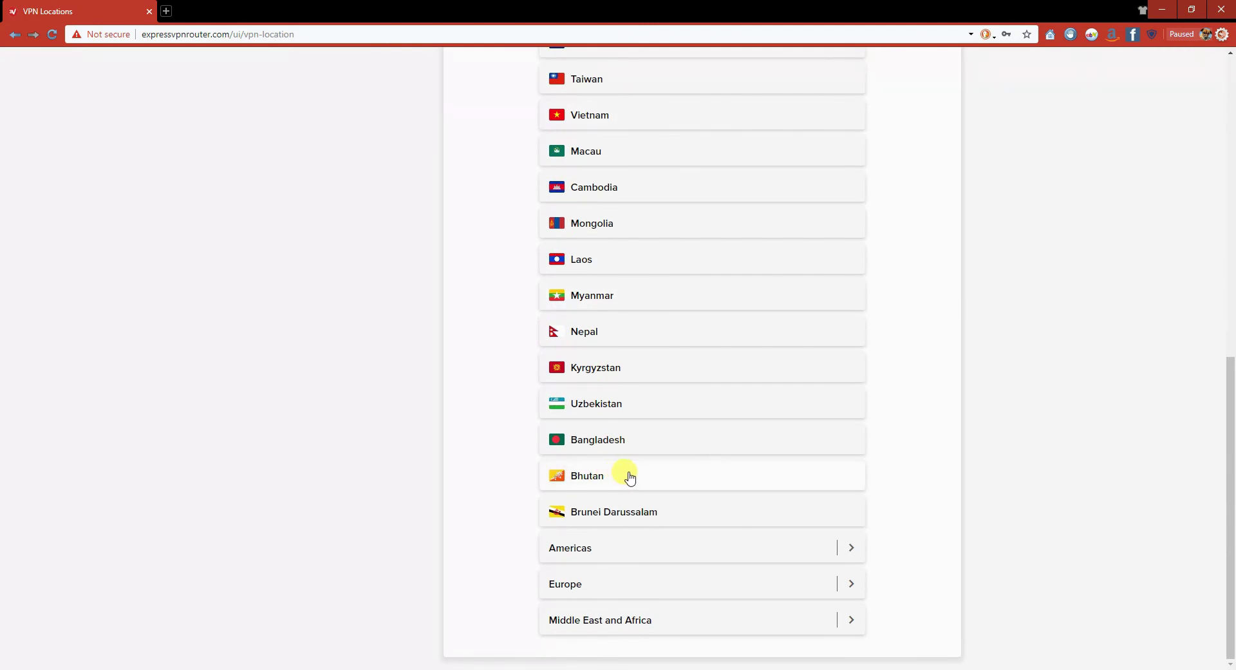
pyautogui.scroll(1, 628, 475)
pyautogui.scroll(9, 631, 477)
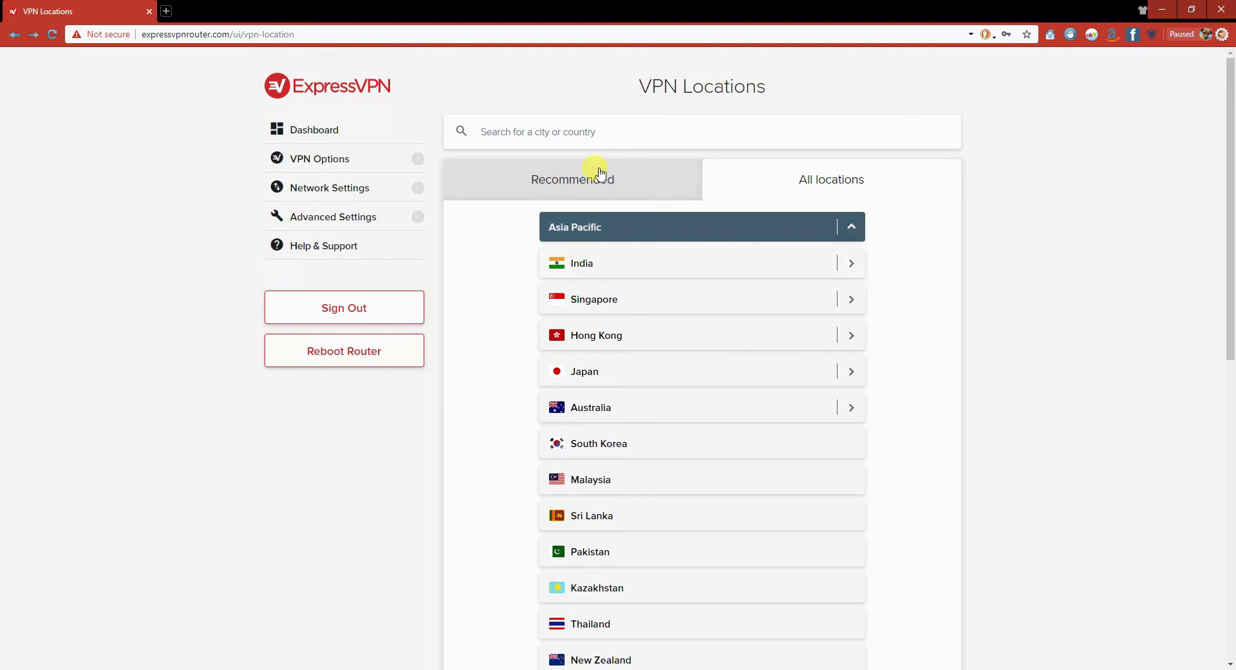
pyautogui.click(587, 185)
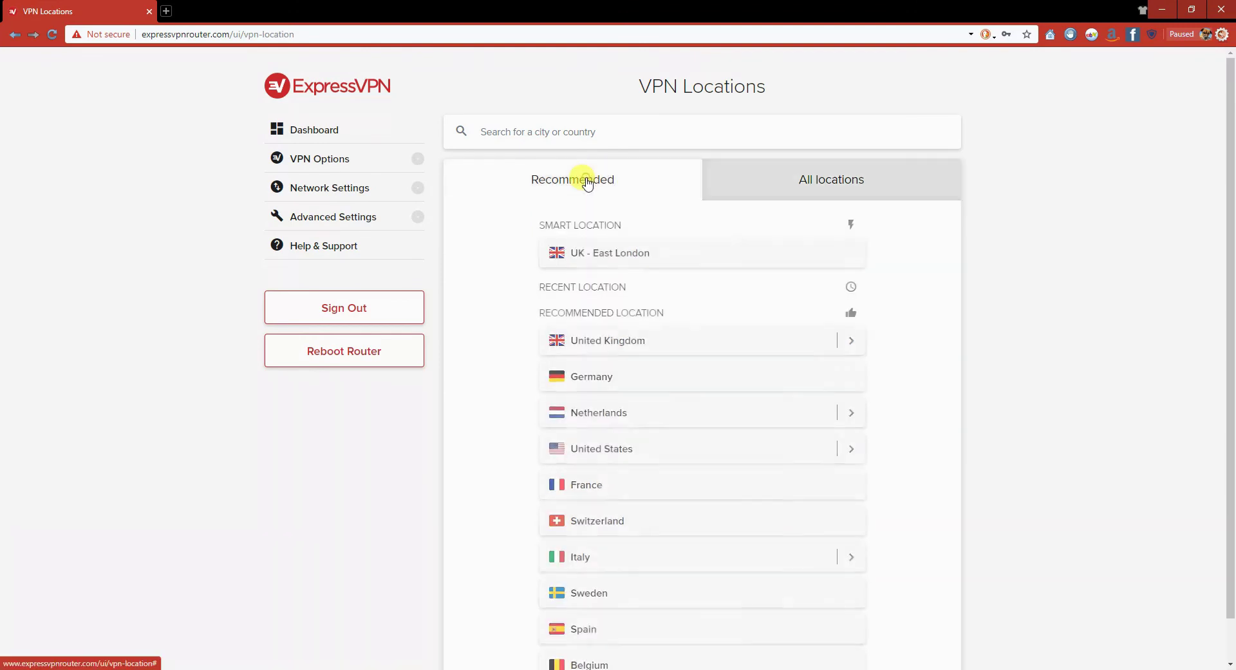